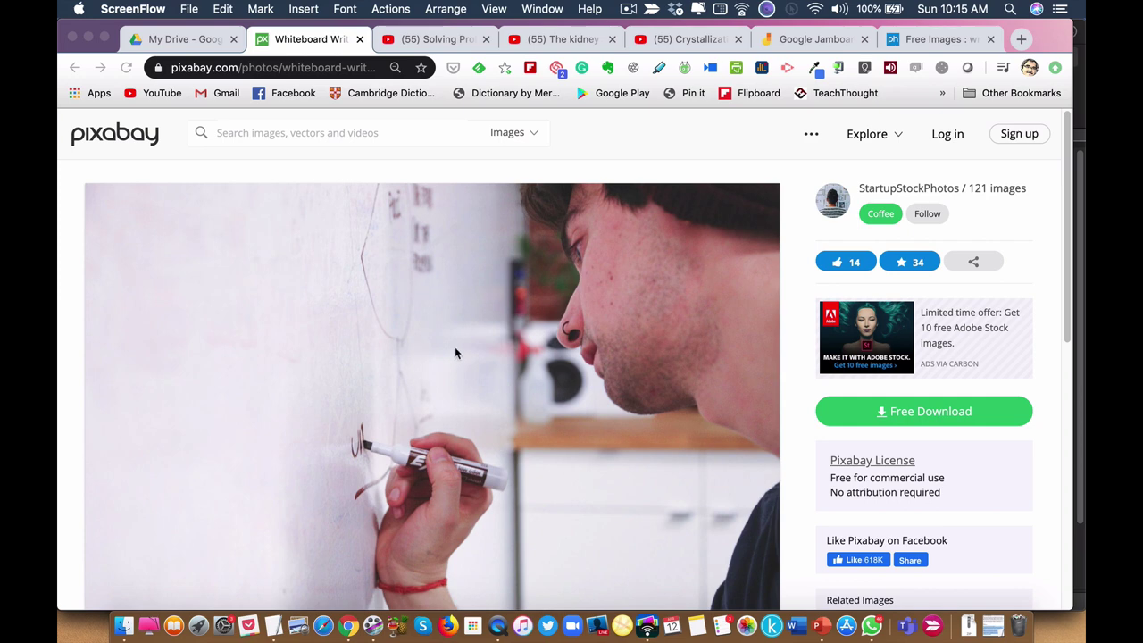
- Look over the Pixabay whiteboard photo, then switch to the 'Solving Problem on Pectin' video
scroll(482, 347, "down", 1)
scroll(483, 346, "up", 1)
scroll(451, 365, "down", 1)
scroll(449, 364, "up", 1)
scroll(451, 366, "down", 1)
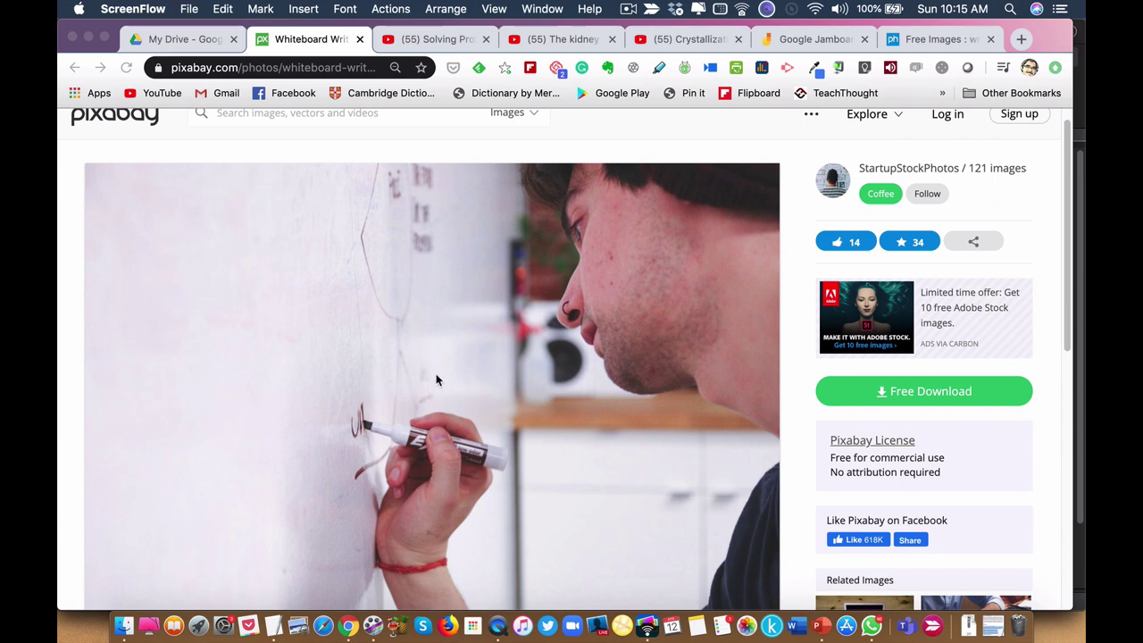
left_click(421, 39)
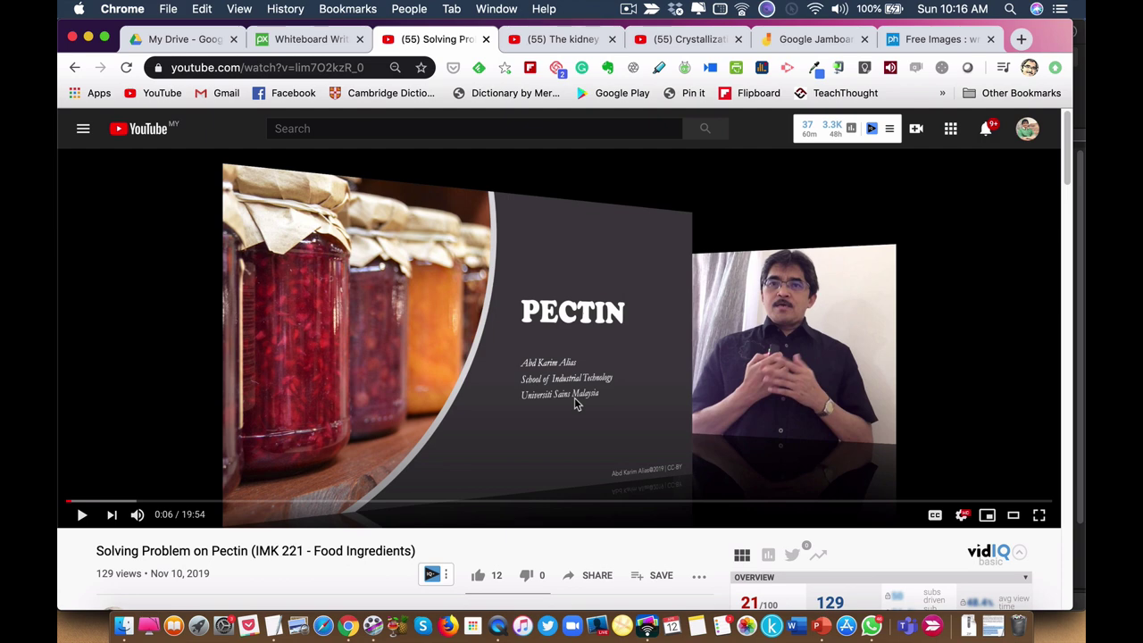
- Play the kidney and nephron video, pause at 12:04, then switch to Crystallization in Foods
left_click(539, 42)
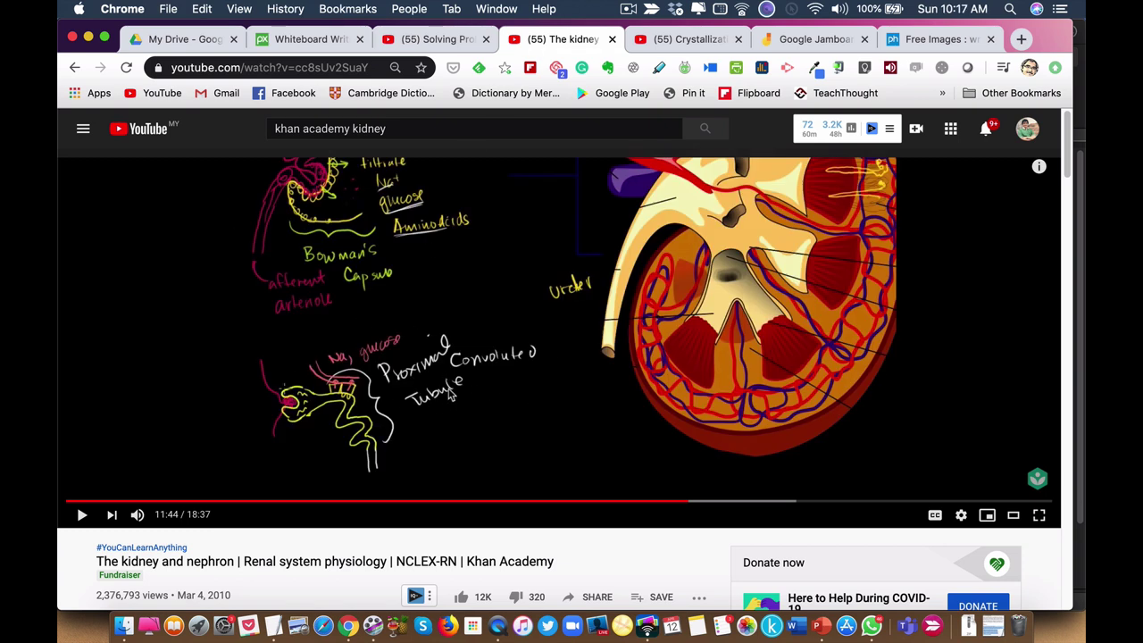
left_click(81, 518)
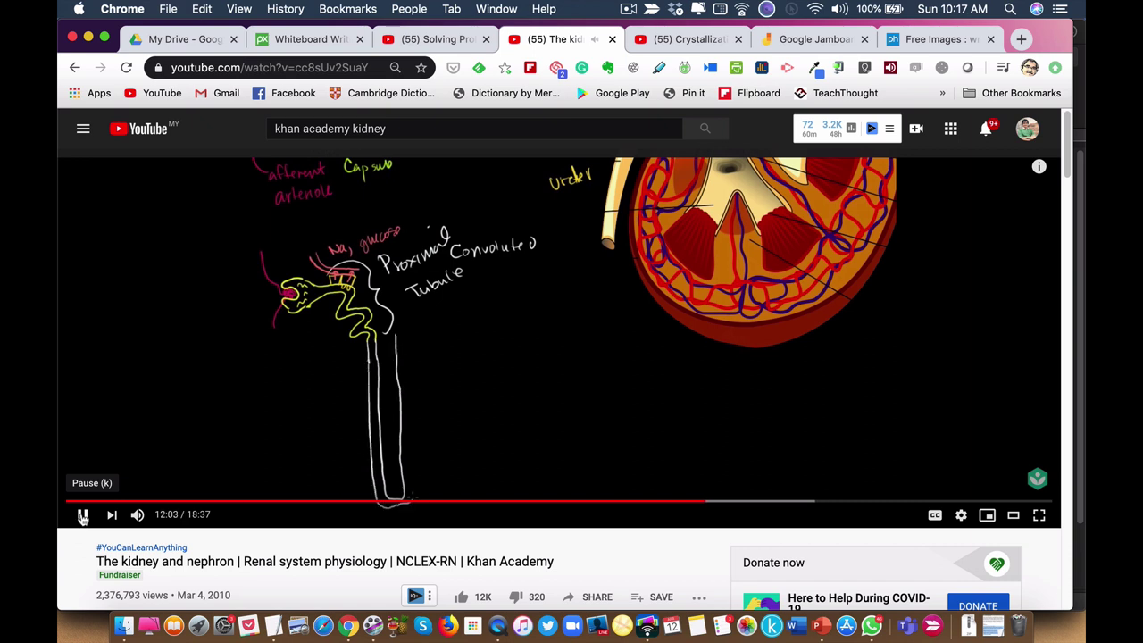
left_click(82, 515)
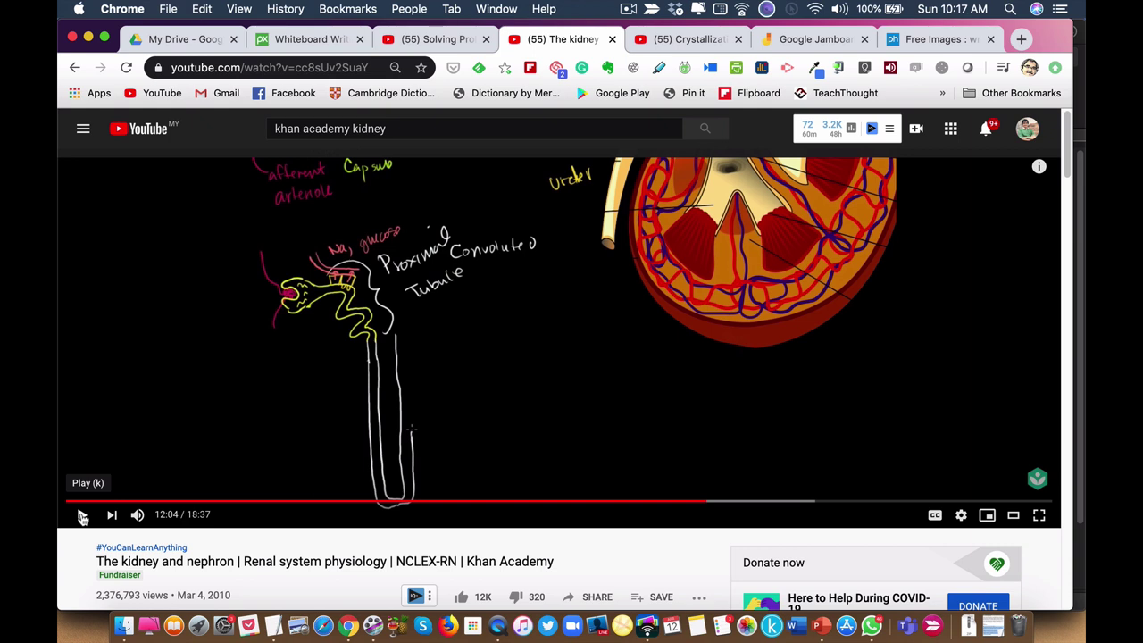
left_click(676, 42)
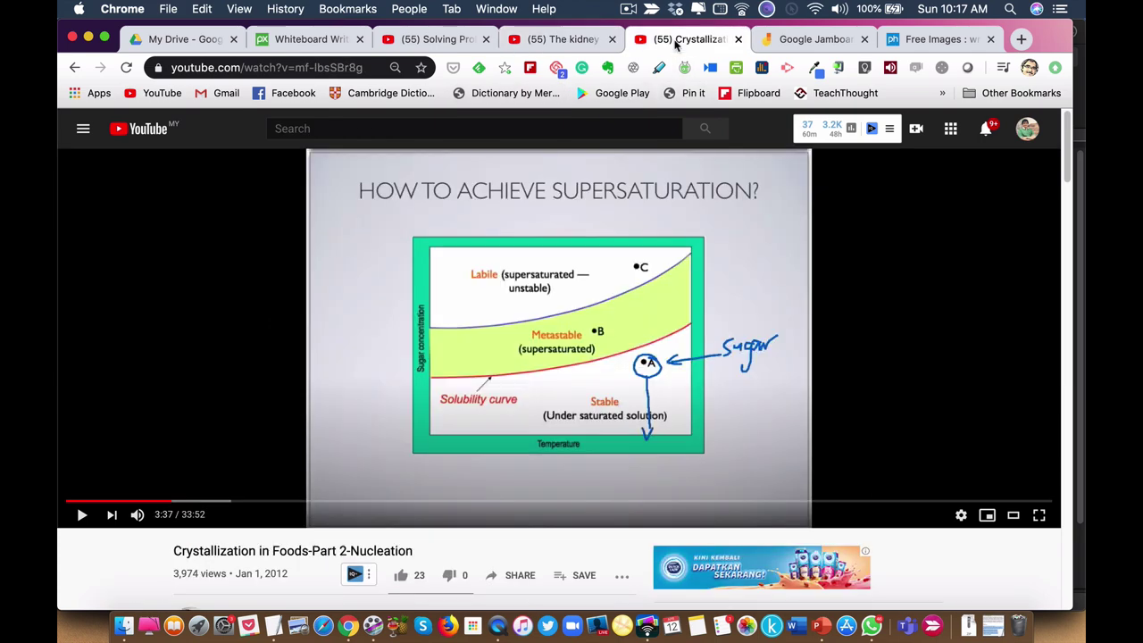
- Play the Crystallization in Foods video from 3:37 and pause at 3:58 on the supersaturation chart
left_click(83, 518)
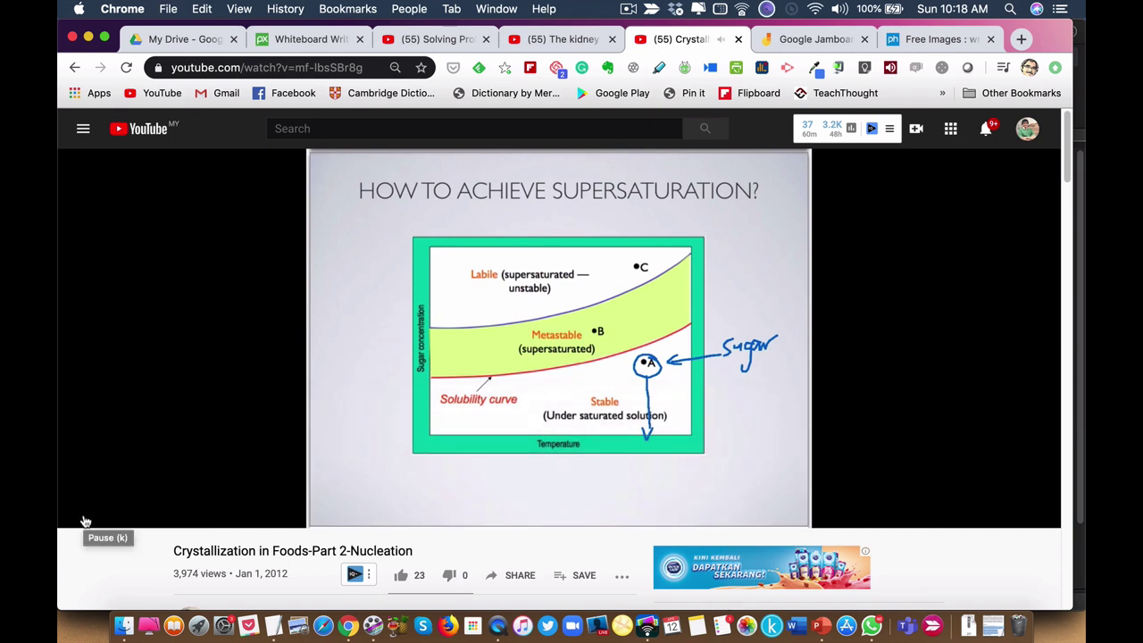
mouse_move(89, 525)
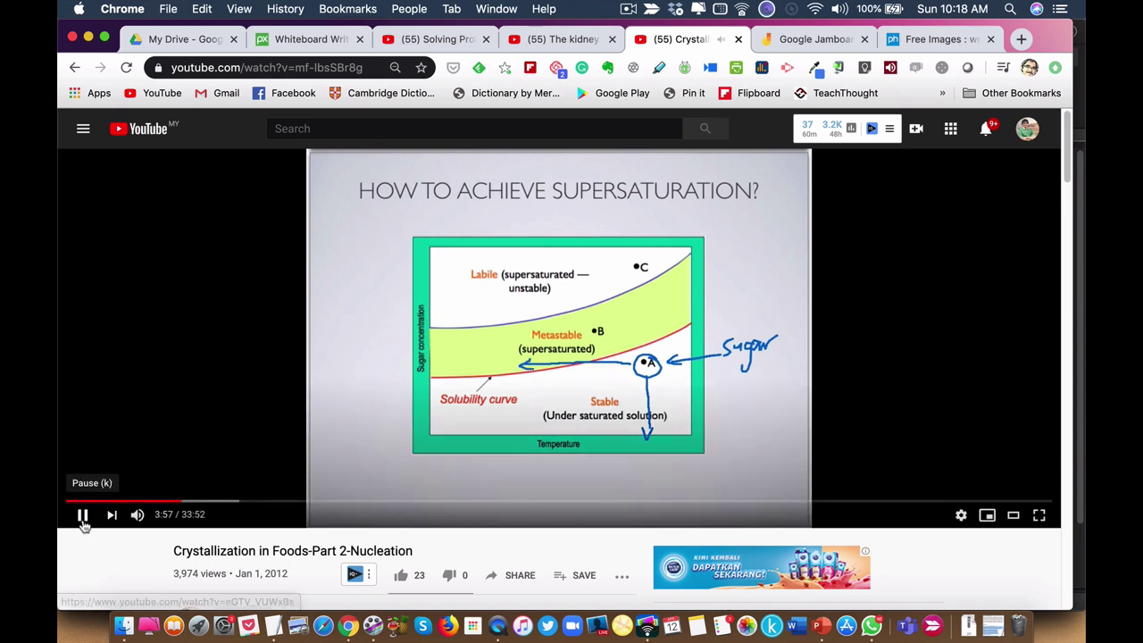
left_click(82, 516)
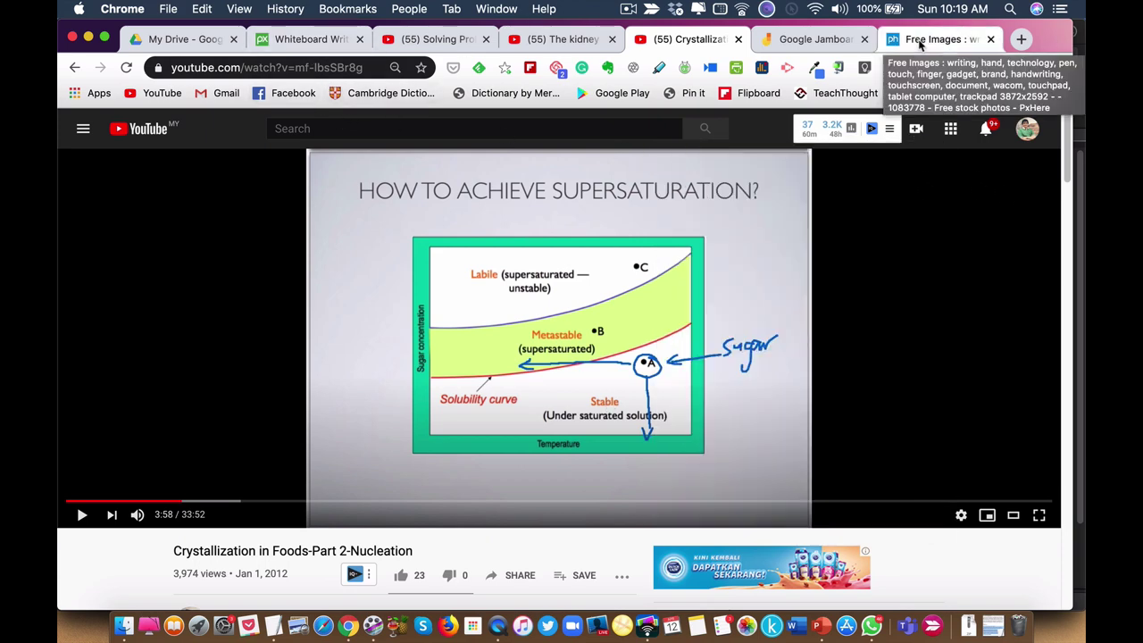
- View the PxHere tablet-and-pen photo, then go to Jamboard's Recent Jams list
left_click(920, 45)
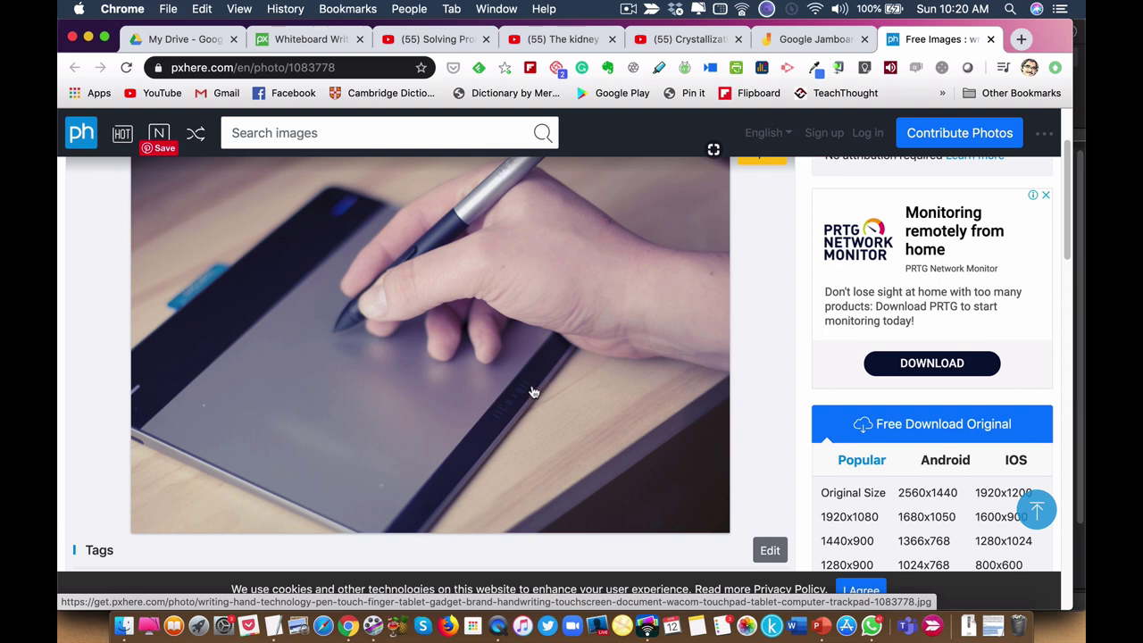
left_click(797, 39)
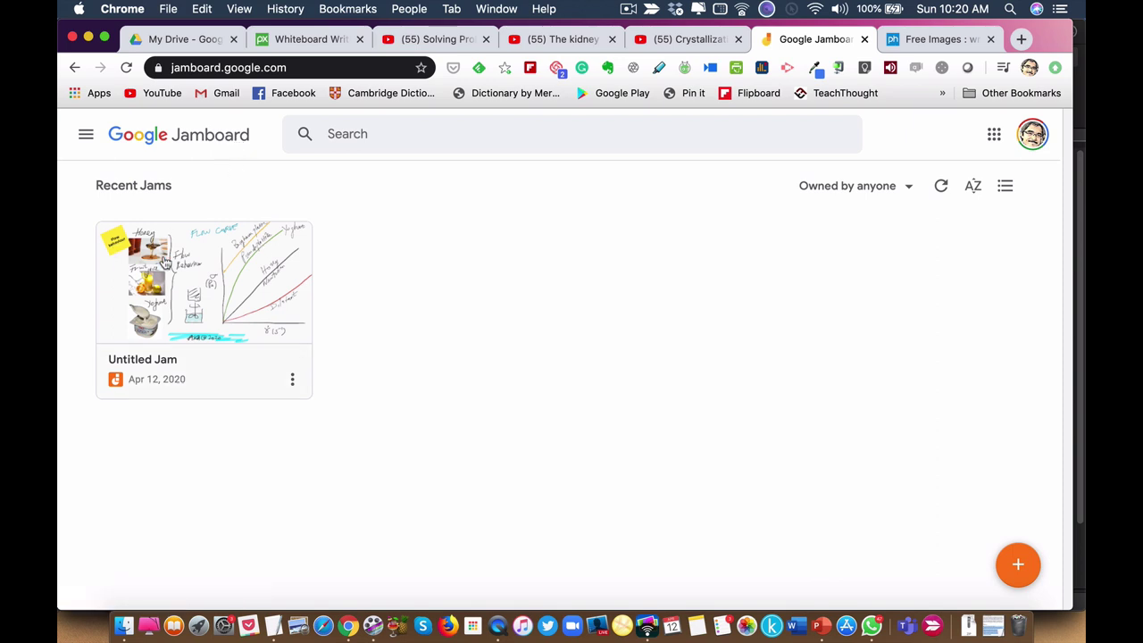
- Open the flow-curve Untitled Jam, then switch to Google Drive's My Drive
left_click(215, 301)
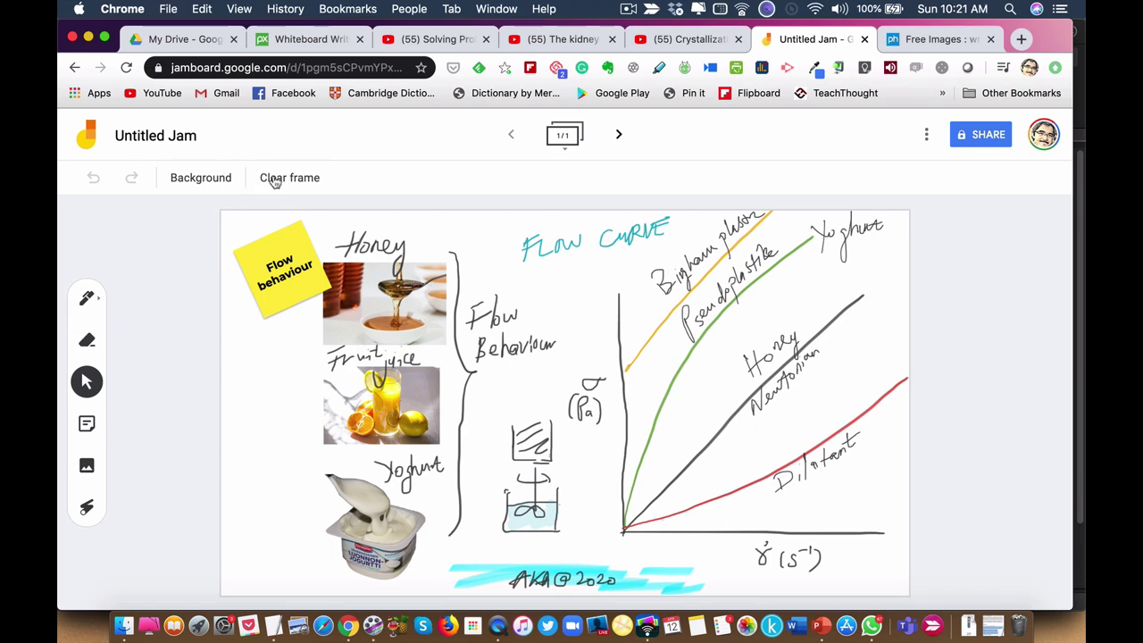
left_click(188, 39)
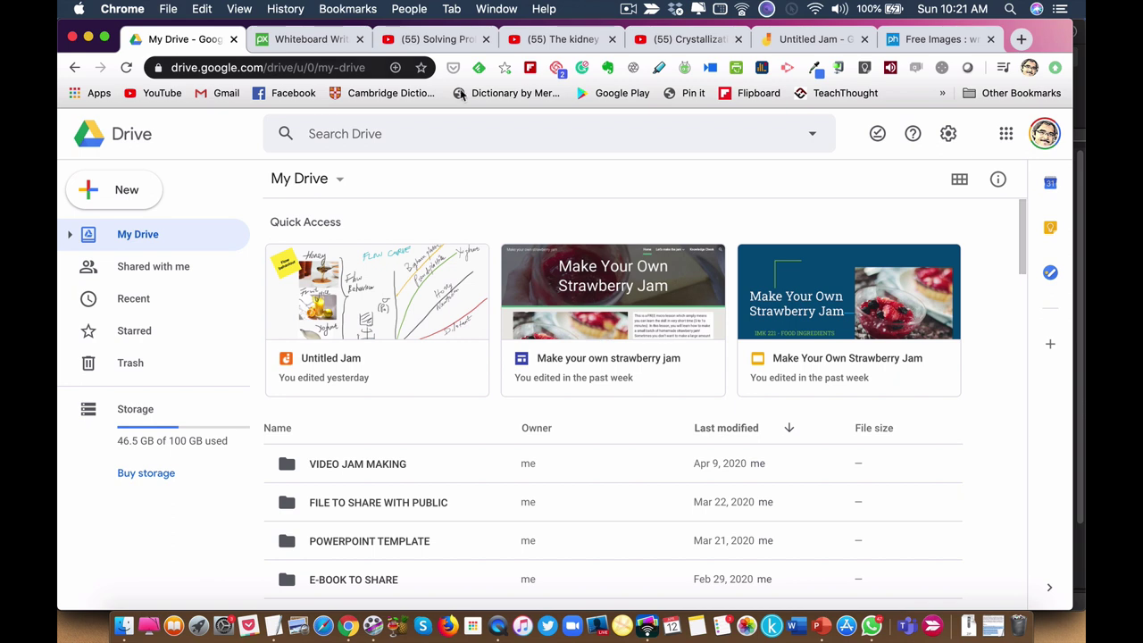
- Browse the Google apps grid in Drive, then return to the Untitled Jam whiteboard
left_click(1006, 134)
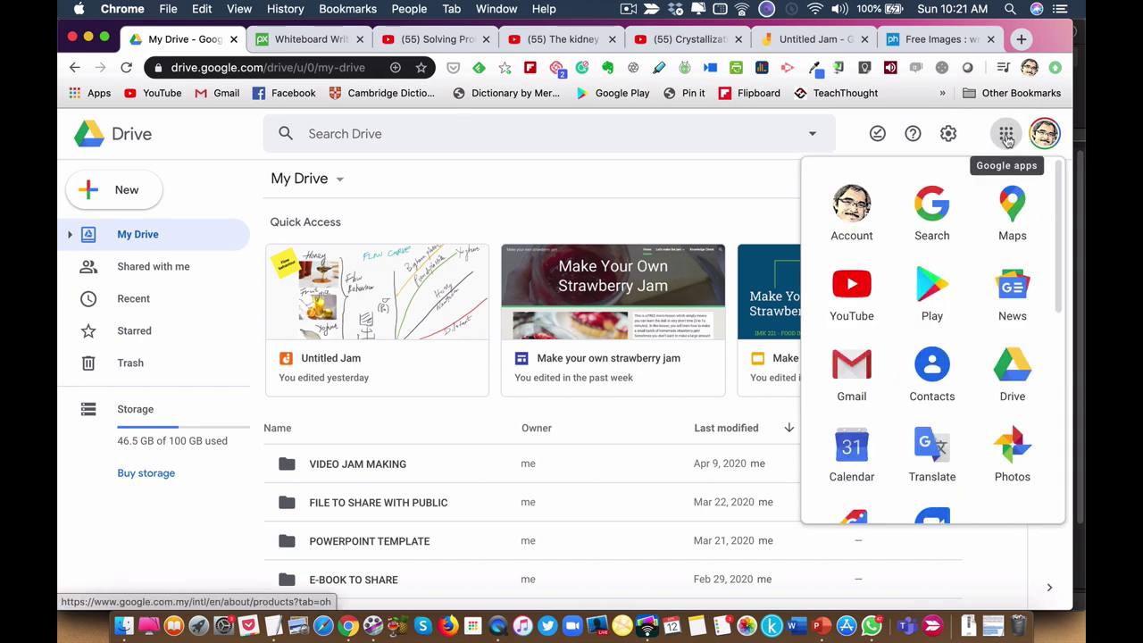
scroll(967, 348, "down", 5)
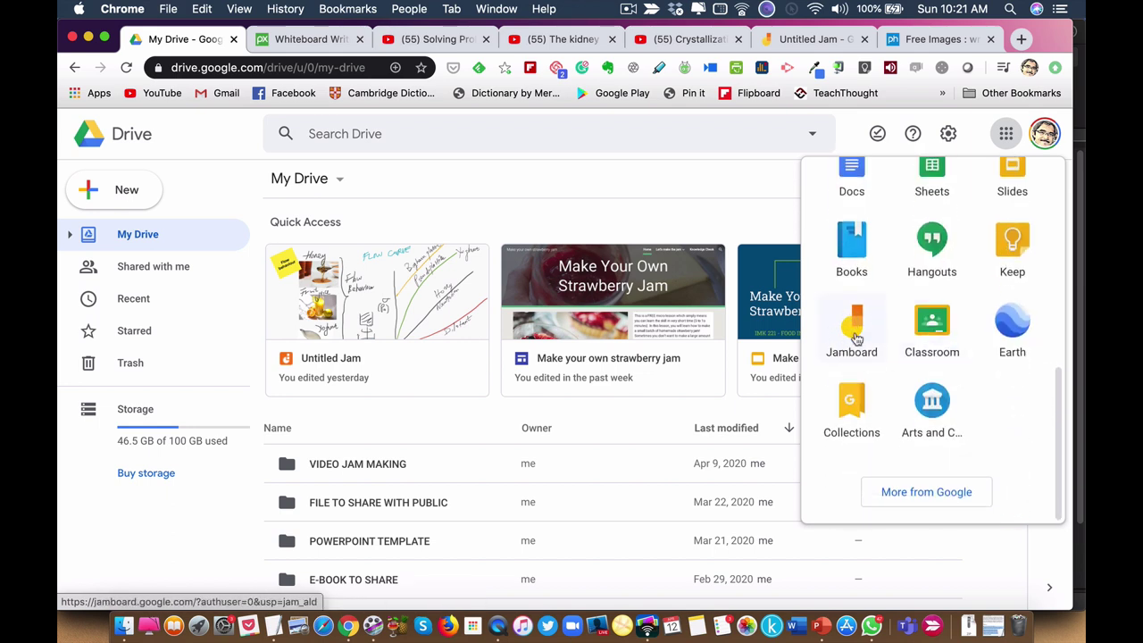
left_click(793, 43)
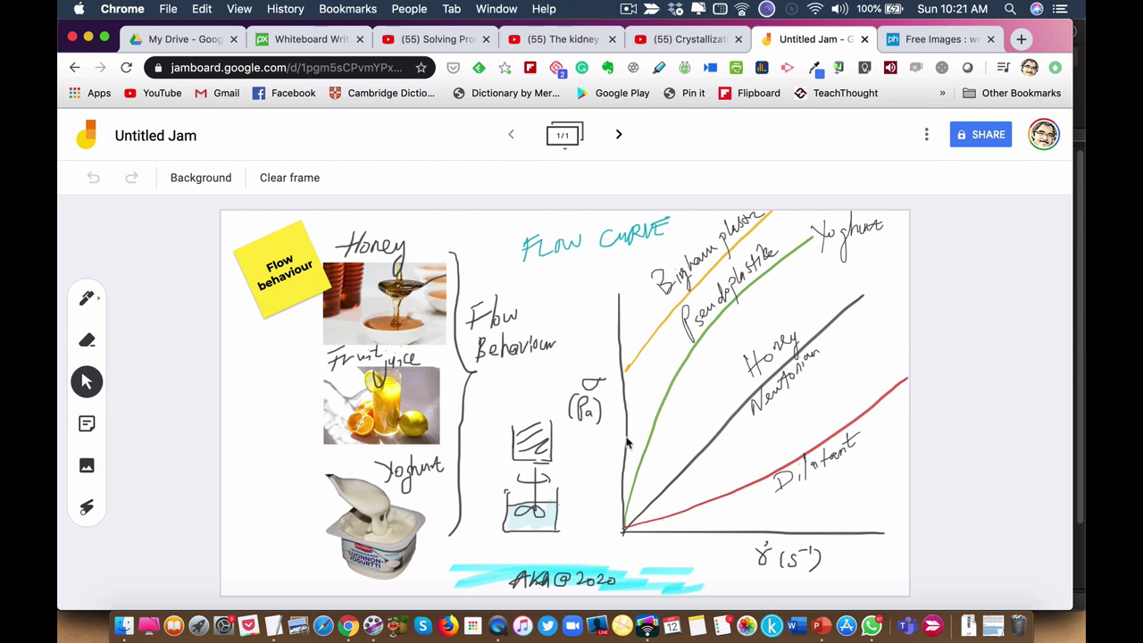
- Bring PowerPoint's Presentation1 with the glassy-state chart to the front and show its File menu
left_click(821, 624)
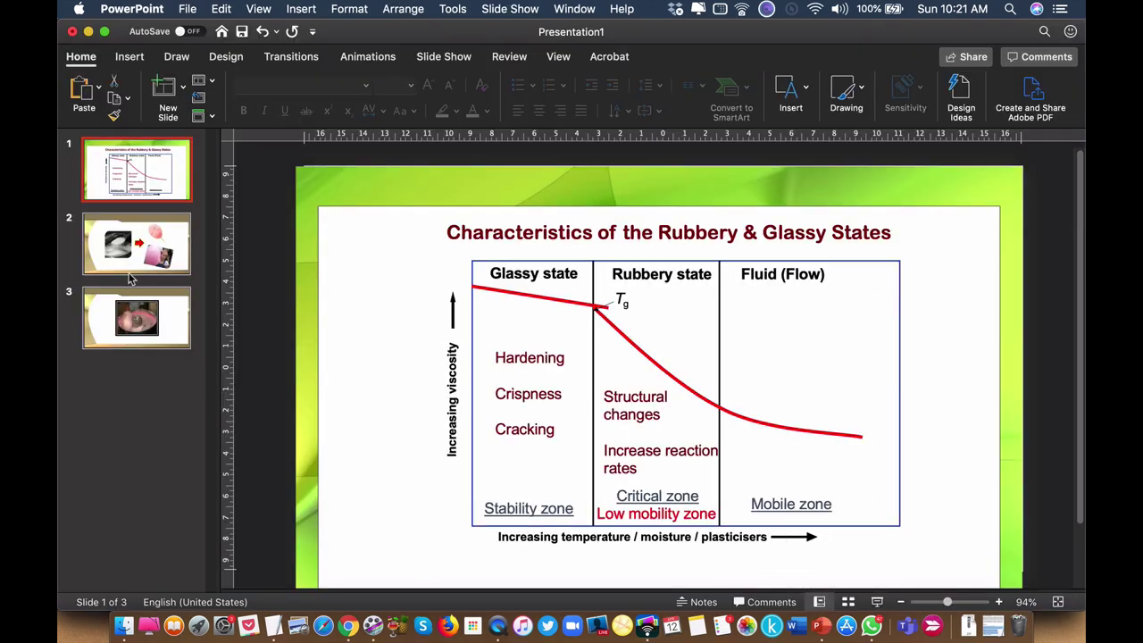
left_click(186, 11)
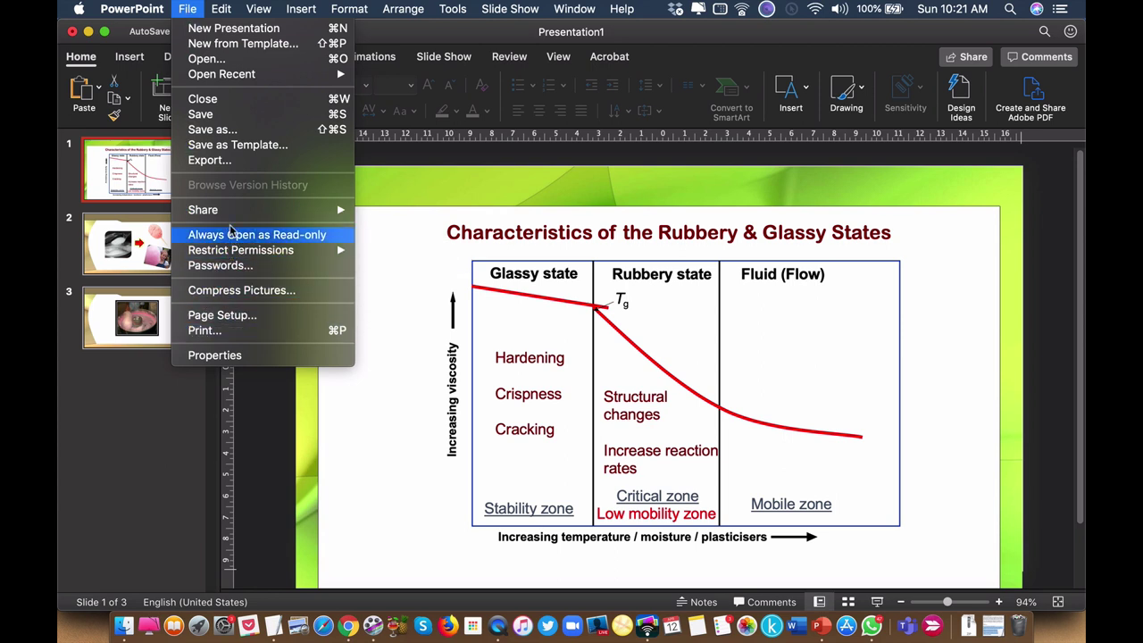
- Check the export format list, leave PDF unchanged, and cancel exporting Presentation1
key("Escape")
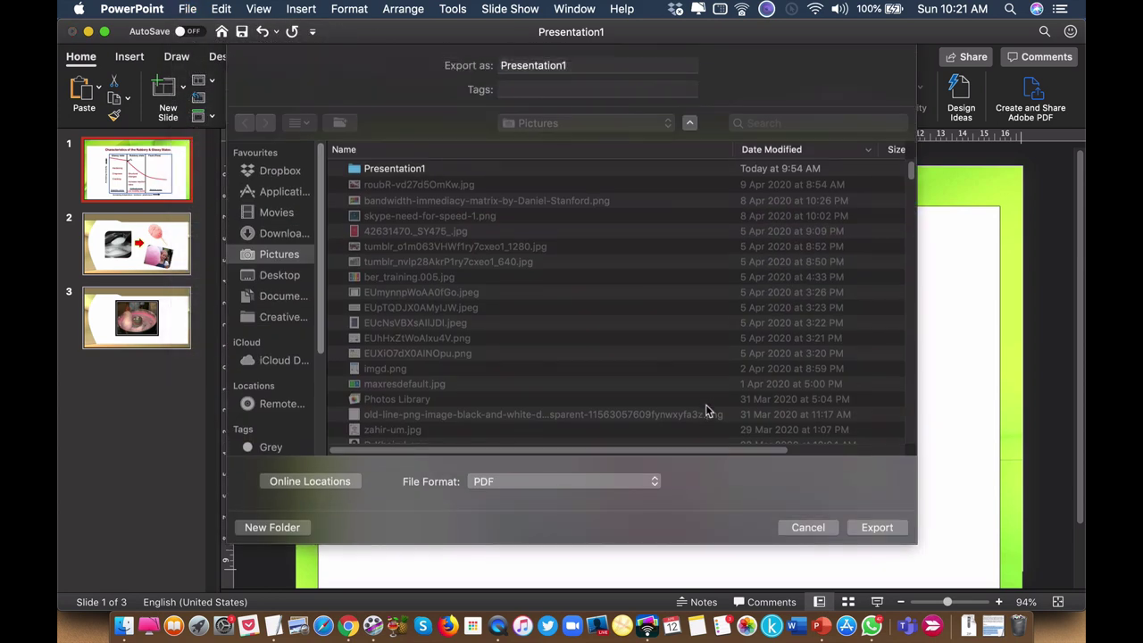
left_click(655, 481)
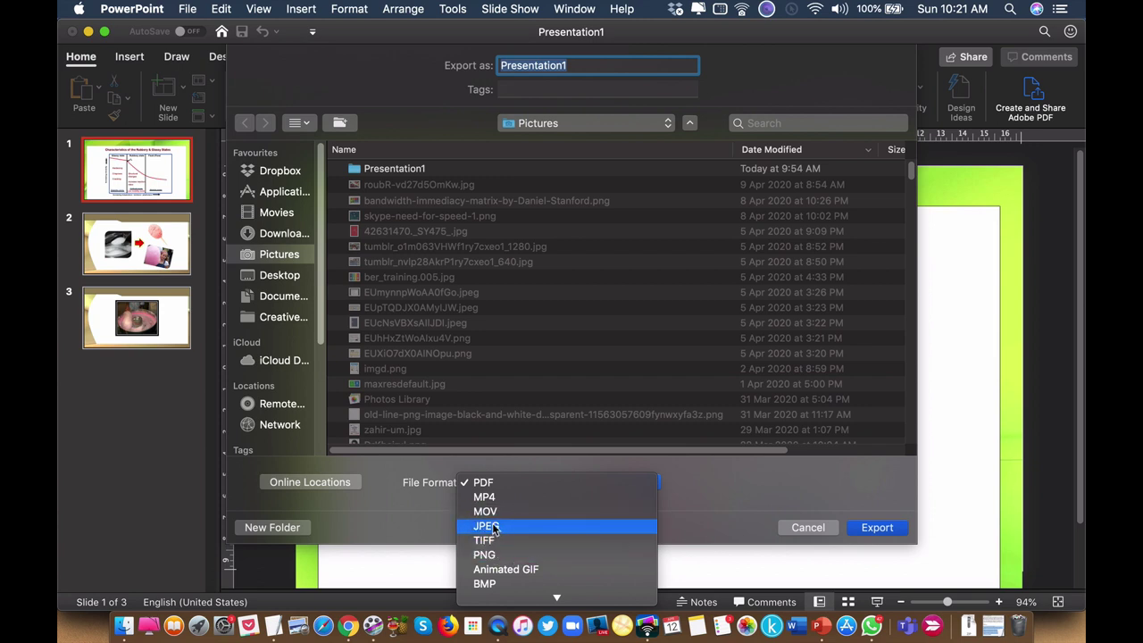
left_click(798, 500)
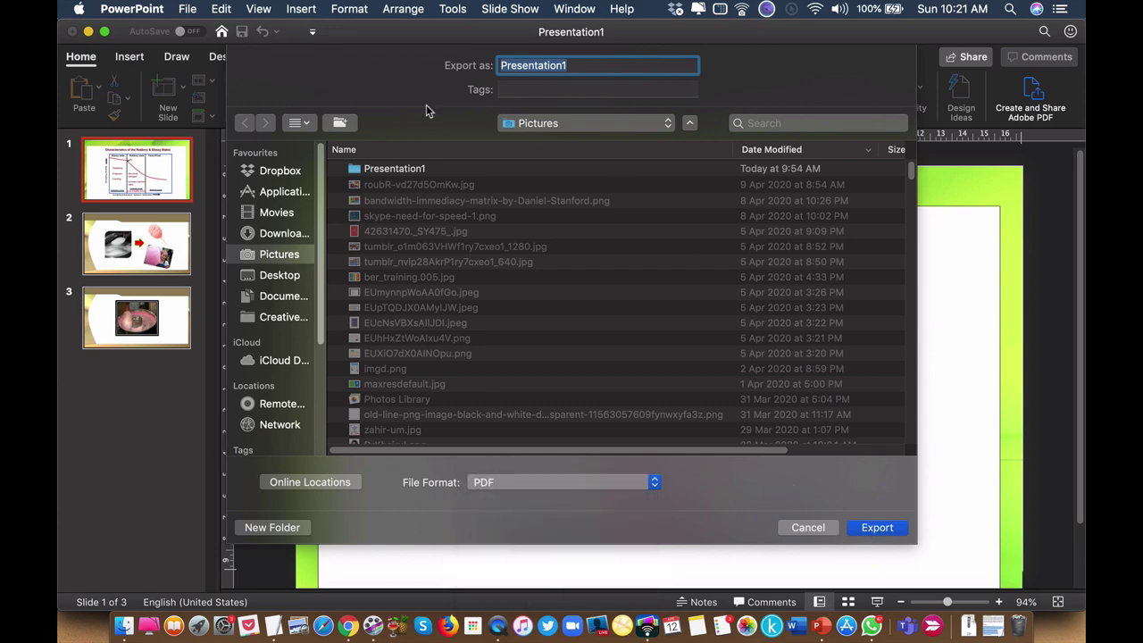
left_click(810, 528)
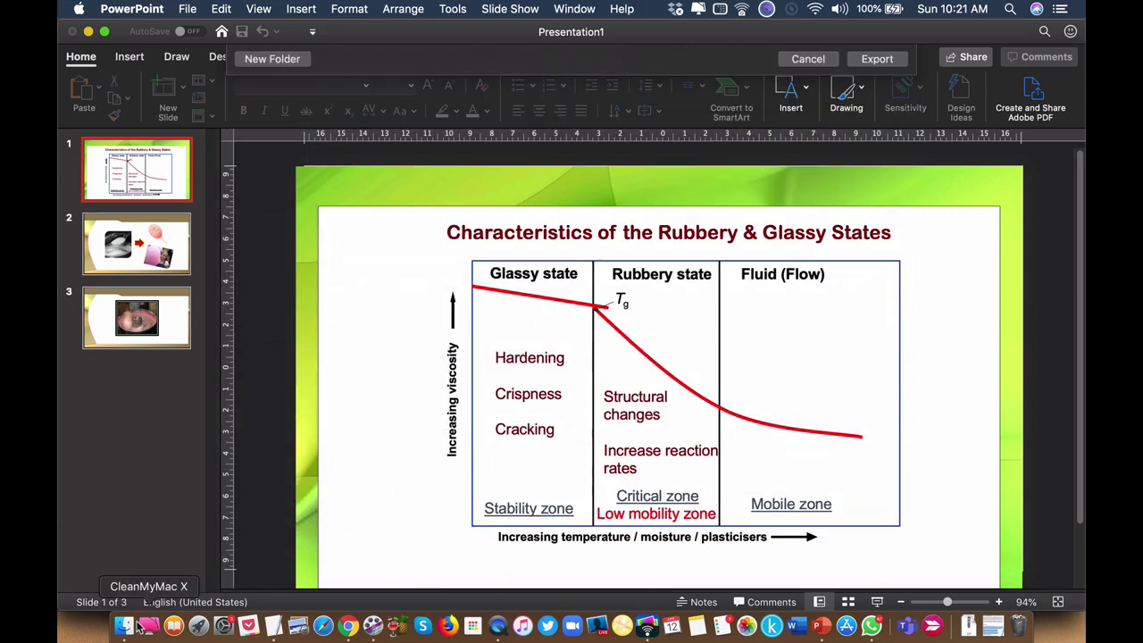
left_click(123, 625)
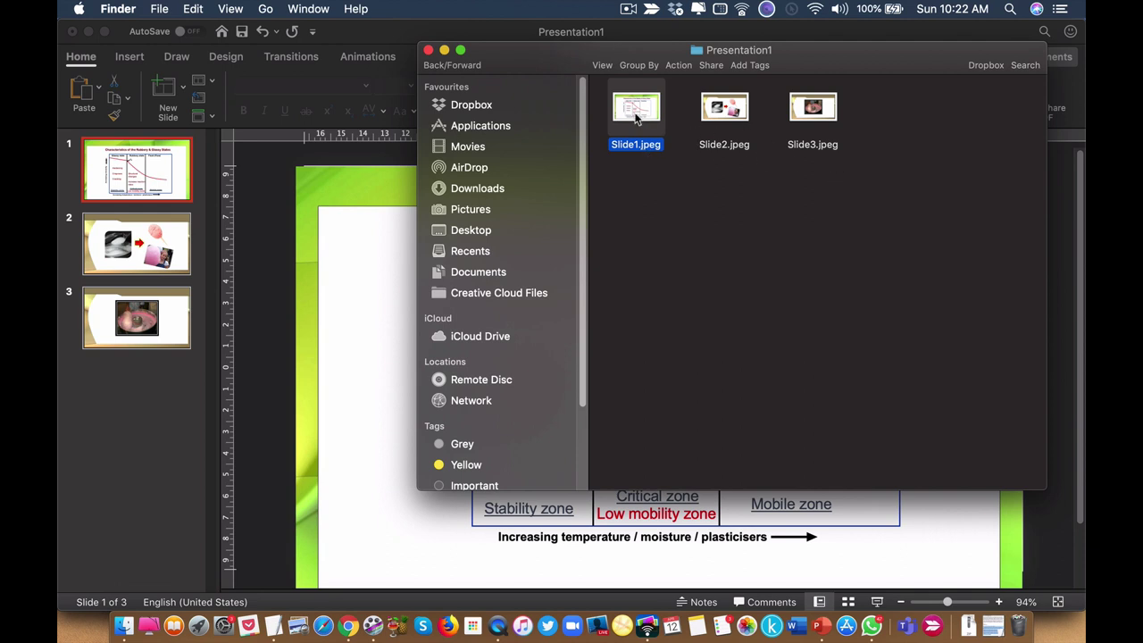
left_click(734, 113)
left_click(834, 115)
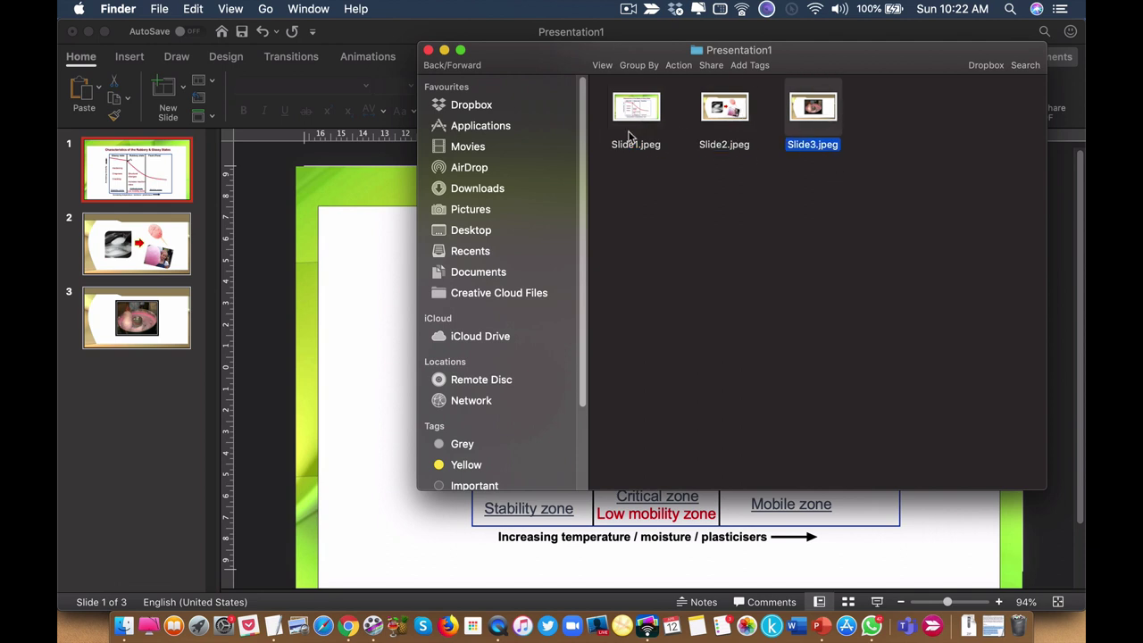
left_click(386, 222)
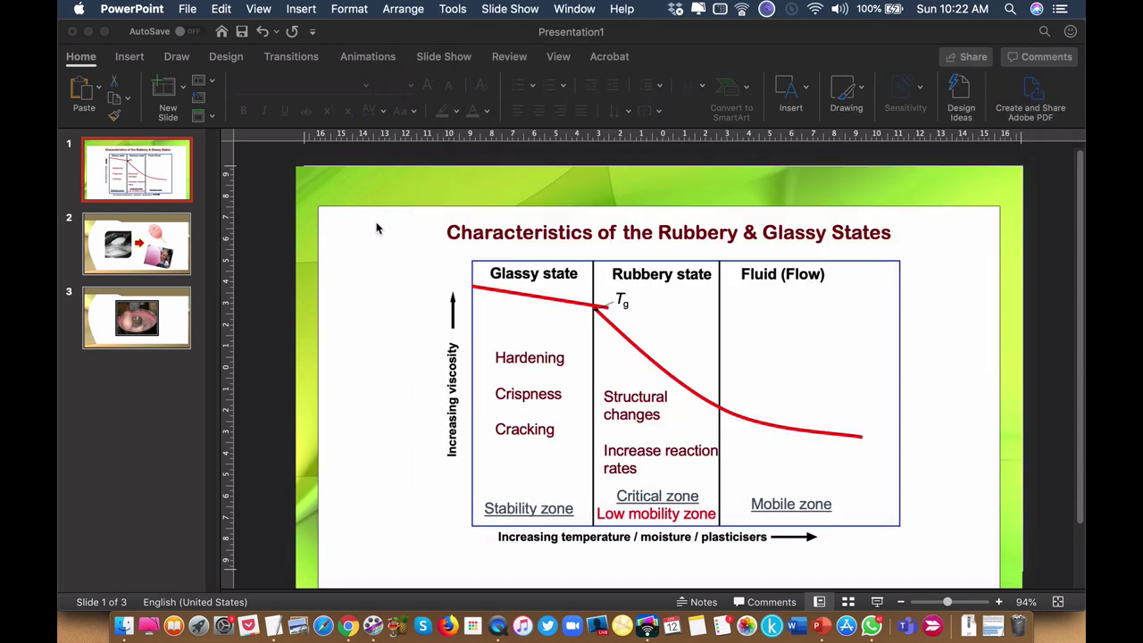
- Switch to Chrome to show the Untitled Jam's flow-curve frame again
left_click(348, 625)
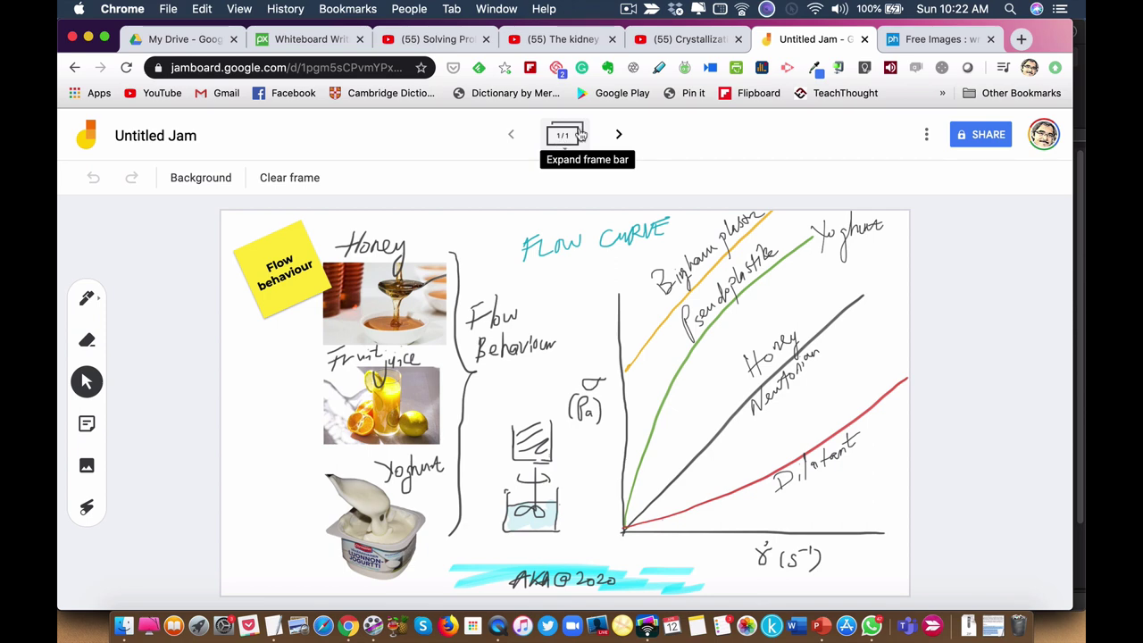
- Add a blank second frame to the Untitled Jam and pick the Pen tool
left_click(618, 136)
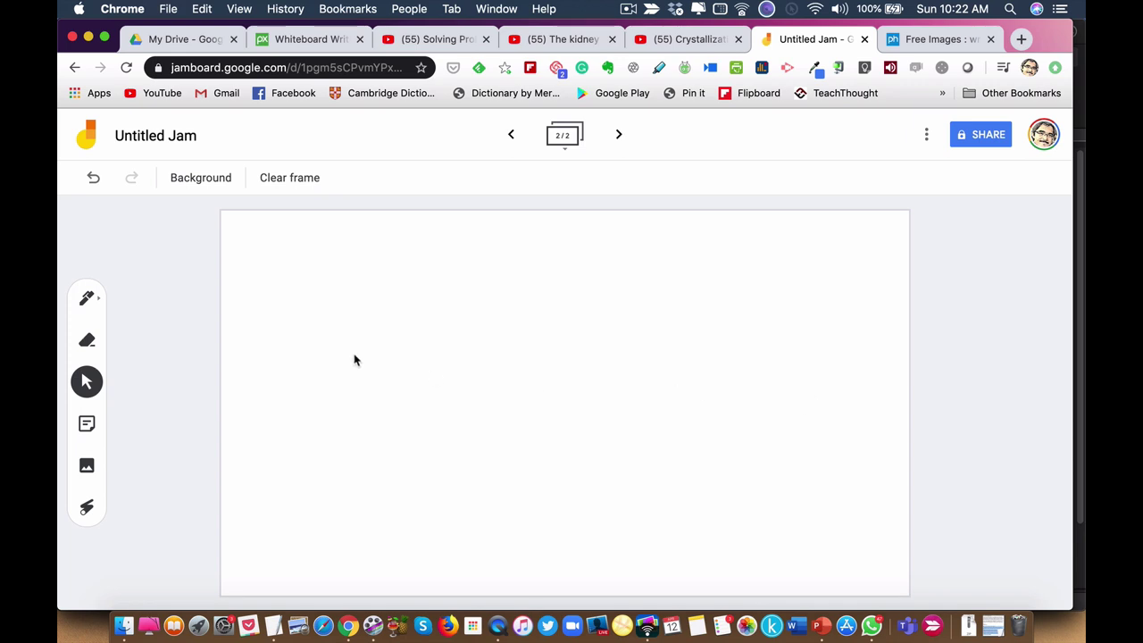
left_click(90, 300)
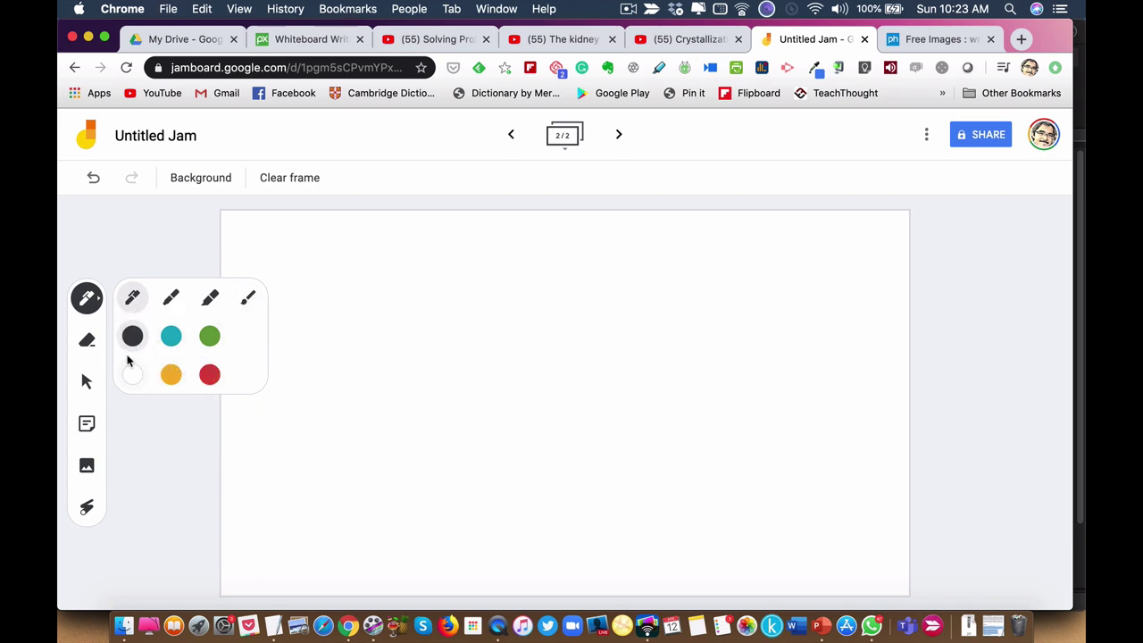
left_click(87, 353)
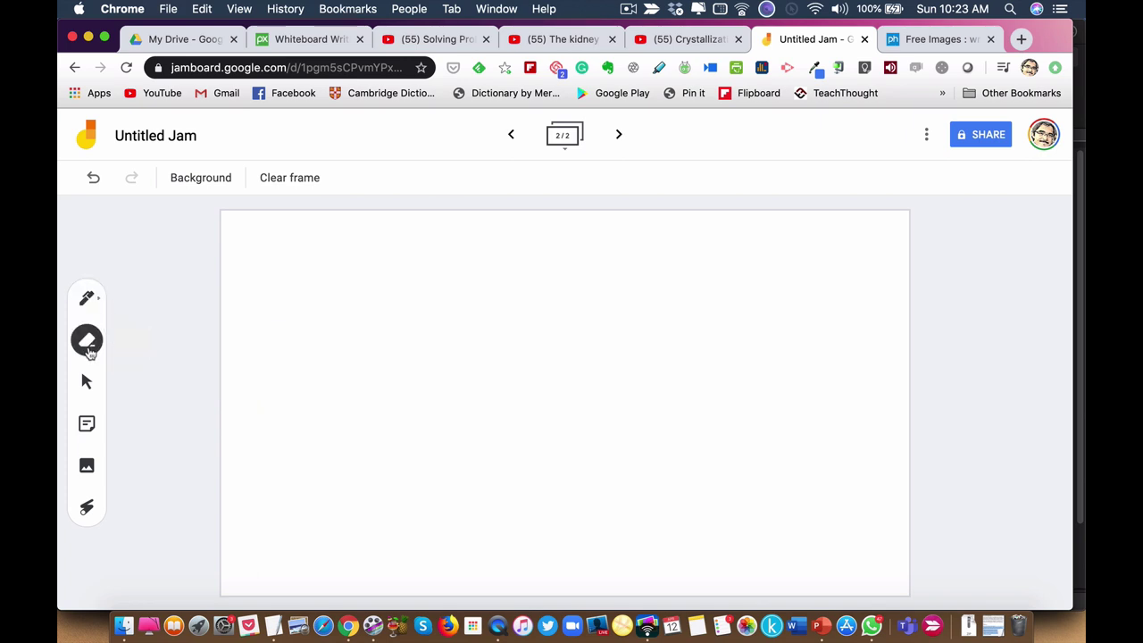
left_click(86, 384)
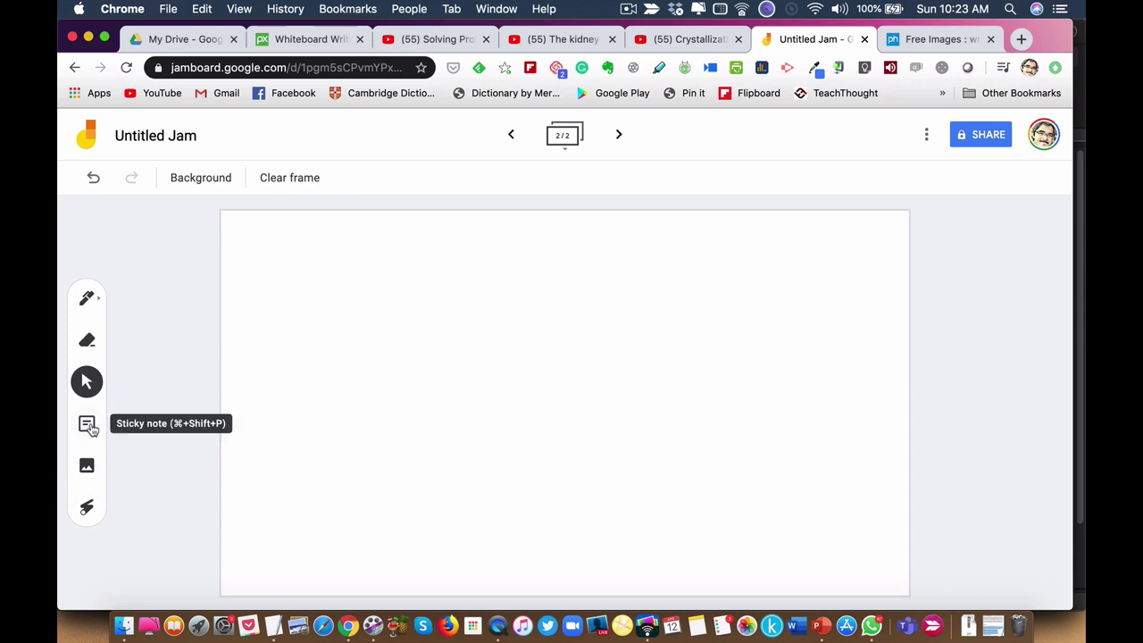
left_click(87, 509)
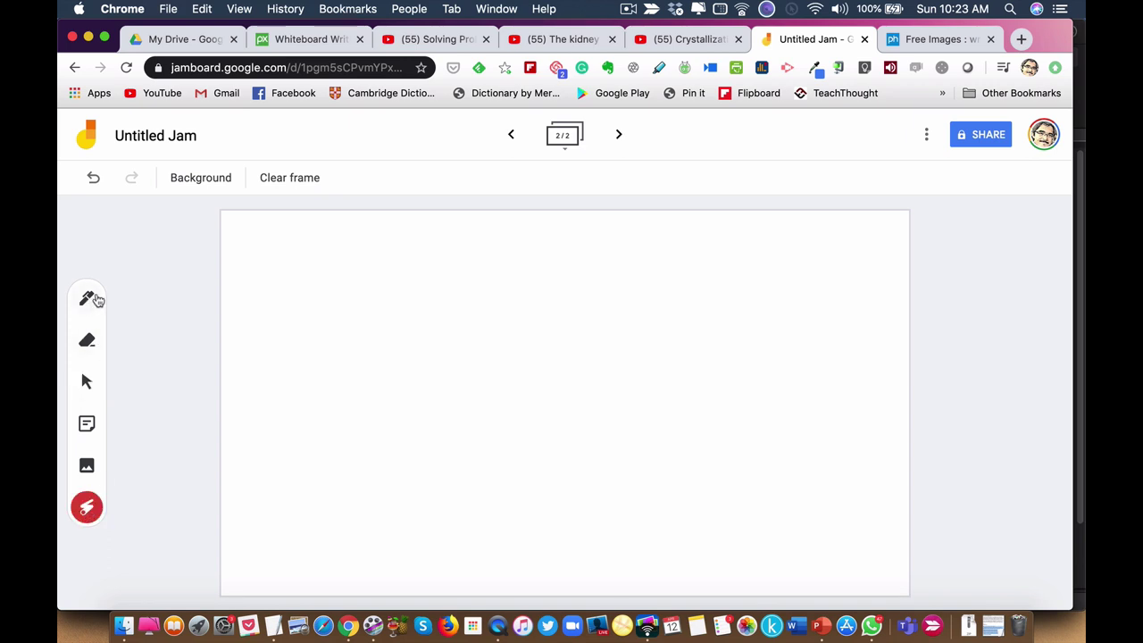
left_click(98, 300)
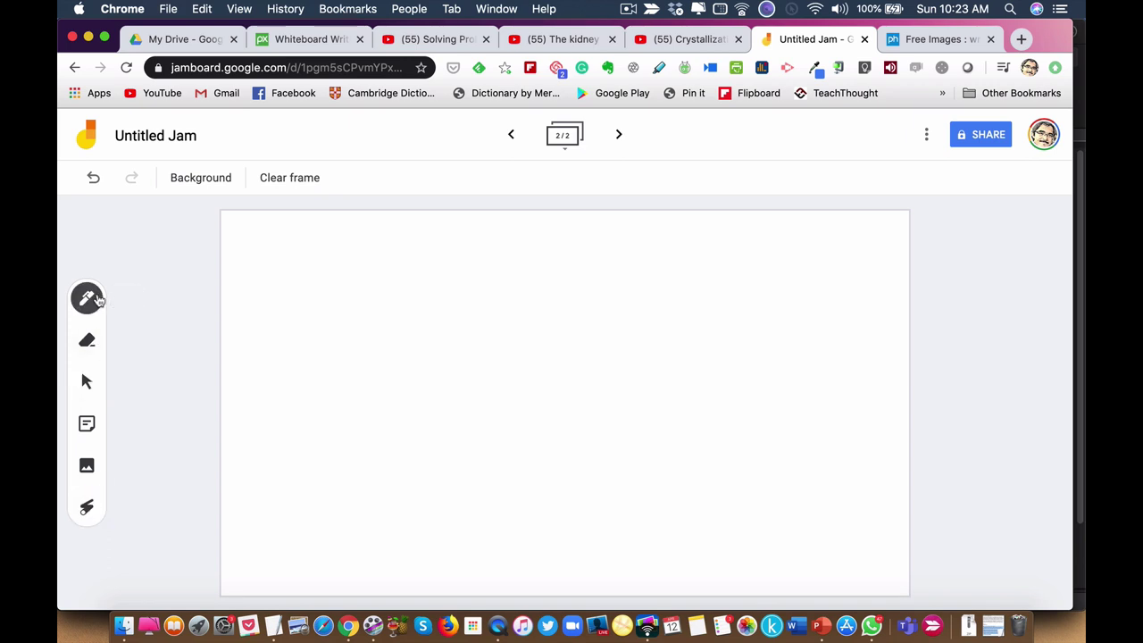
- Handwrite 'Writing' in black pen on frame 2 and draw a curving underline beneath it
left_click(98, 300)
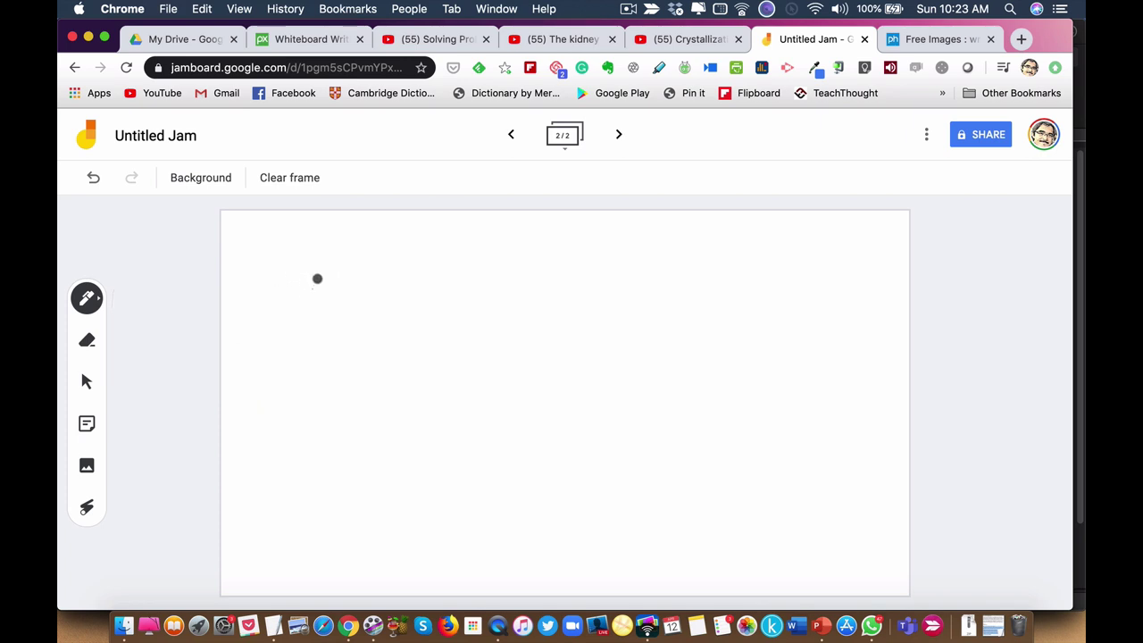
mouse_move(313, 286)
left_mouse_down()
mouse_move(309, 309)
mouse_move(361, 297)
mouse_move(357, 319)
left_mouse_up()
left_click(367, 292)
mouse_move(380, 291)
left_mouse_down()
mouse_move(374, 330)
mouse_move(392, 309)
mouse_move(384, 328)
mouse_move(409, 323)
mouse_move(401, 363)
mouse_move(425, 326)
left_mouse_up()
left_click(393, 302)
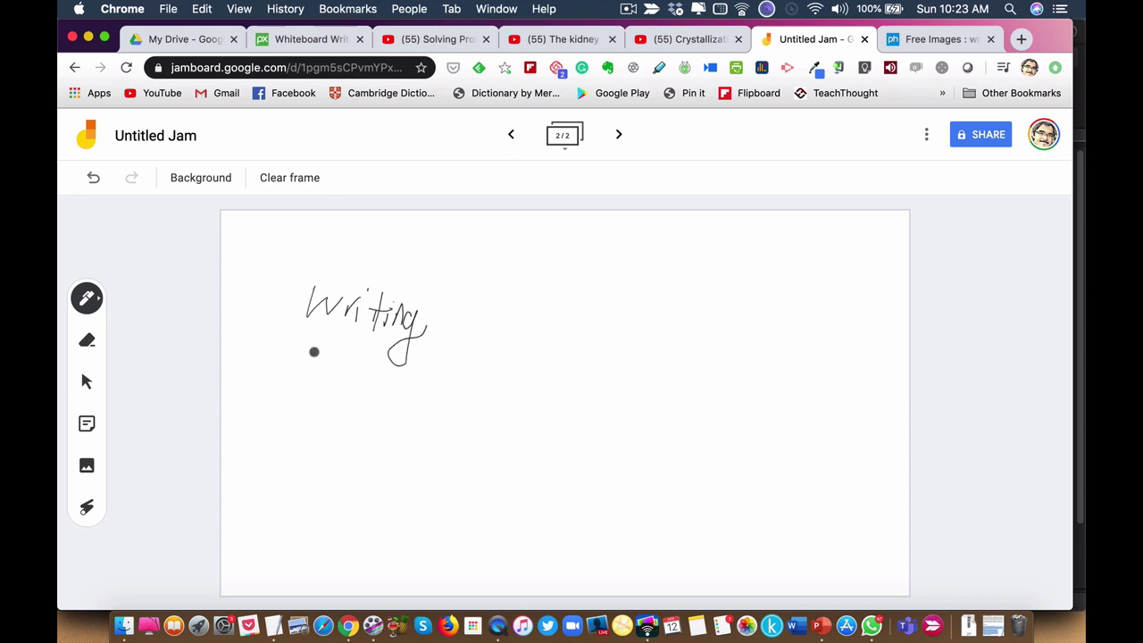
left_click_drag(301, 351, 458, 335)
- Erase the handwritten 'Writing' and its underline from frame 2
left_click(91, 347)
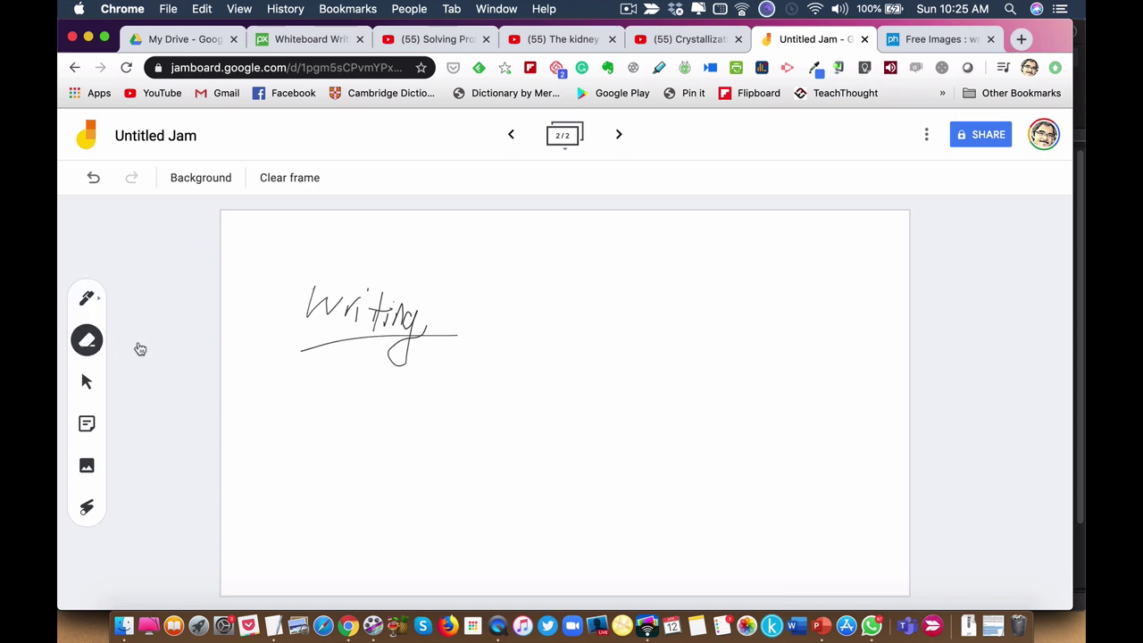
mouse_move(361, 314)
left_mouse_down()
mouse_move(344, 306)
mouse_move(398, 292)
mouse_move(297, 295)
mouse_move(420, 326)
mouse_move(401, 301)
mouse_move(284, 342)
mouse_move(439, 341)
mouse_move(380, 363)
mouse_move(401, 337)
left_mouse_up()
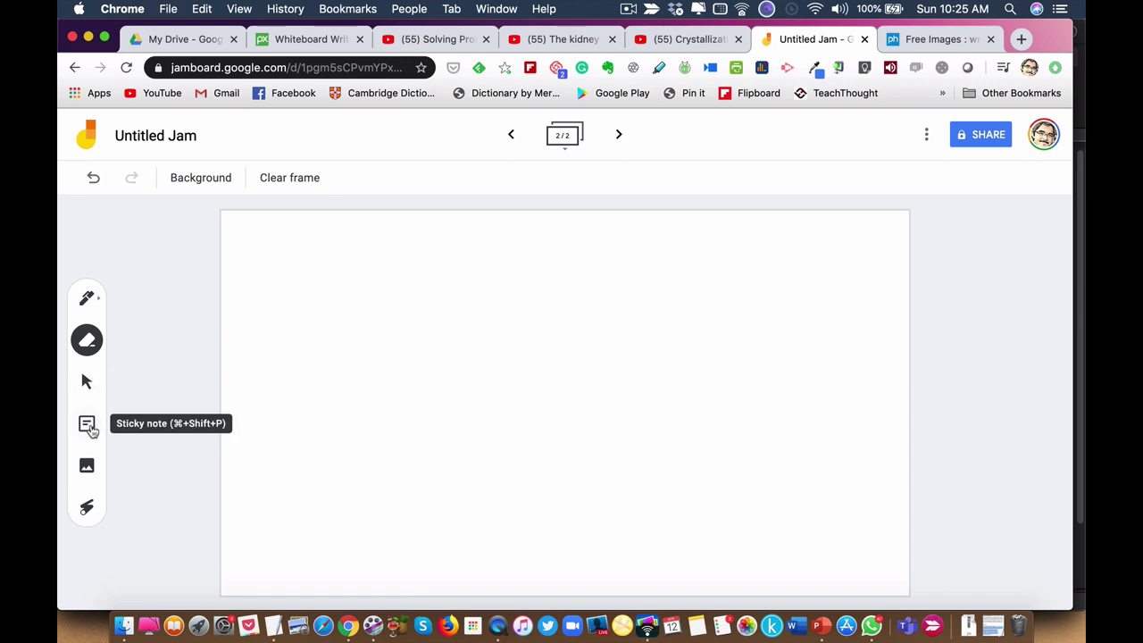
- Add a yellow sticky note reading 'This is a sticky note' to frame 2
left_click(88, 425)
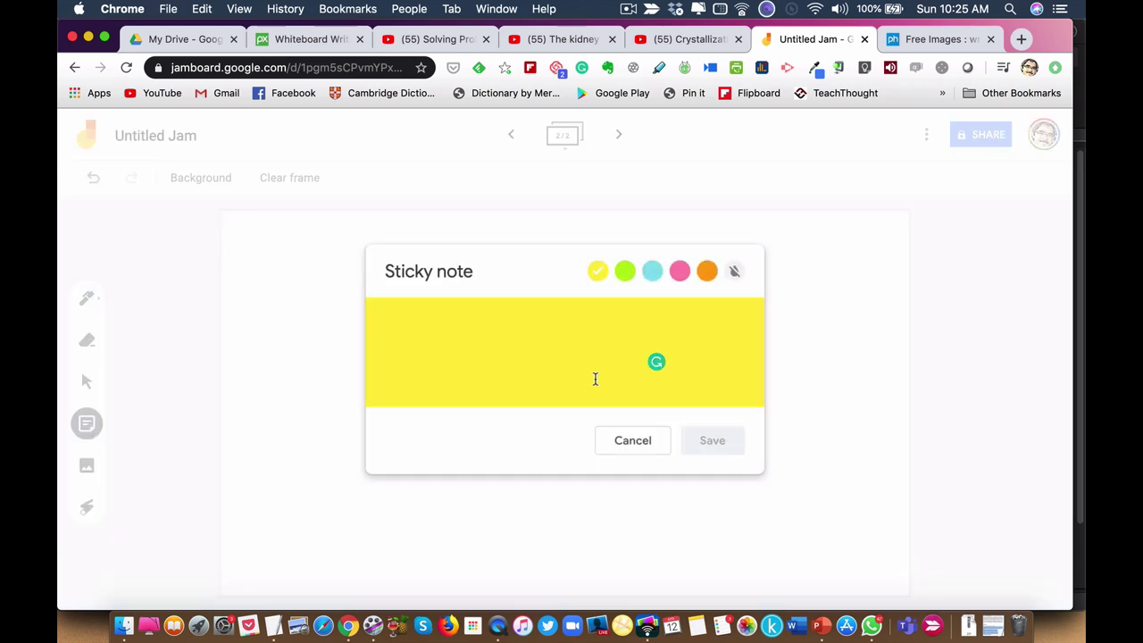
left_click(680, 271)
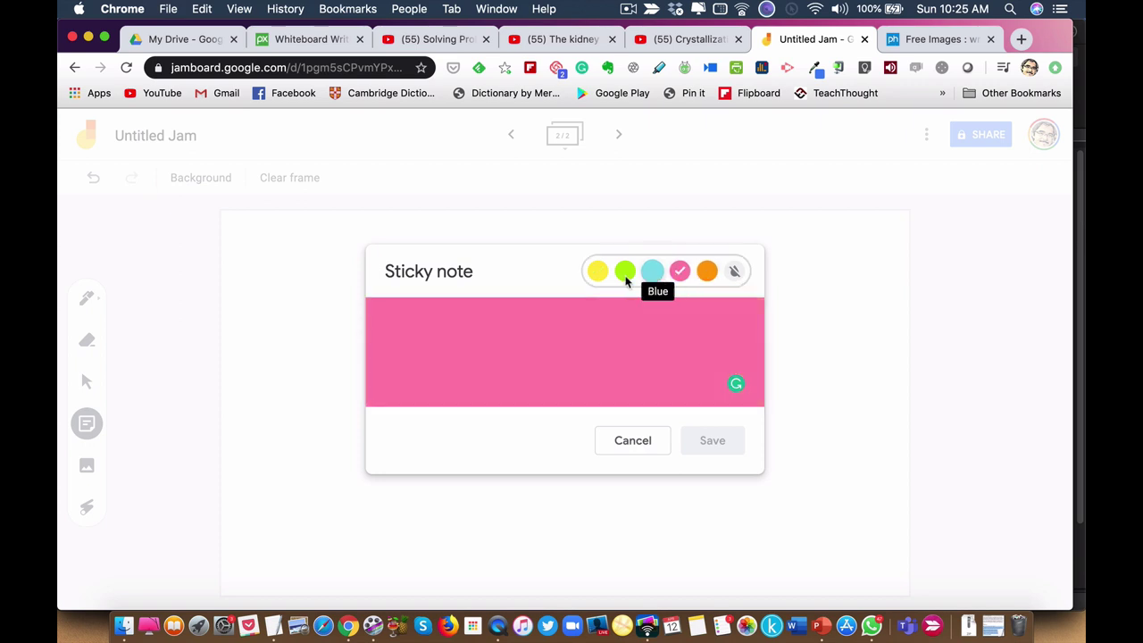
left_click(598, 273)
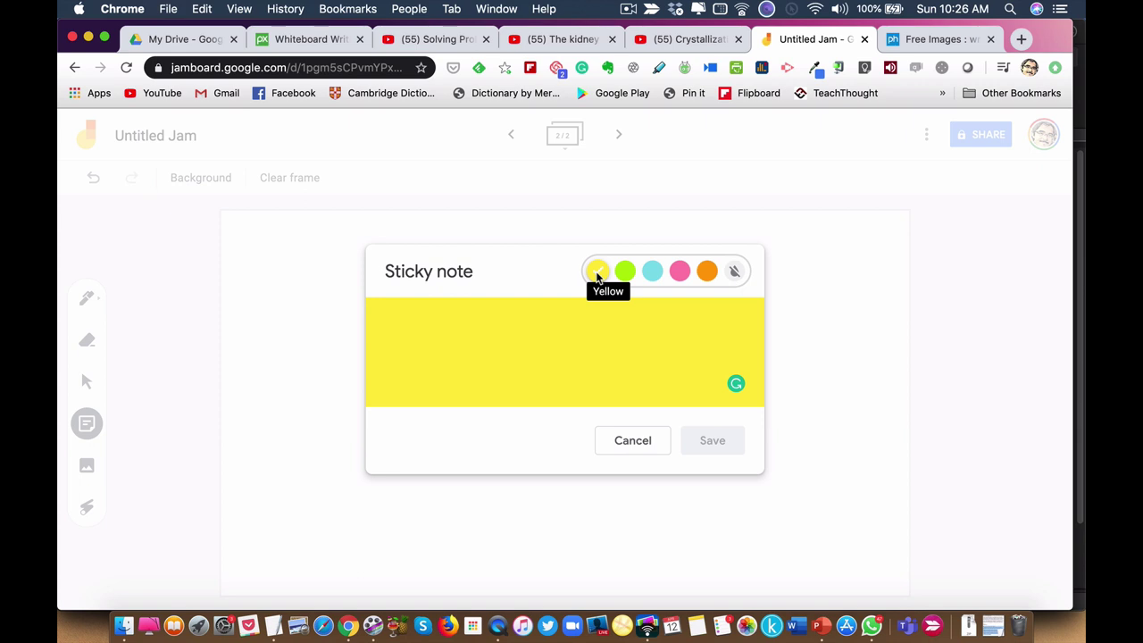
left_click(487, 337)
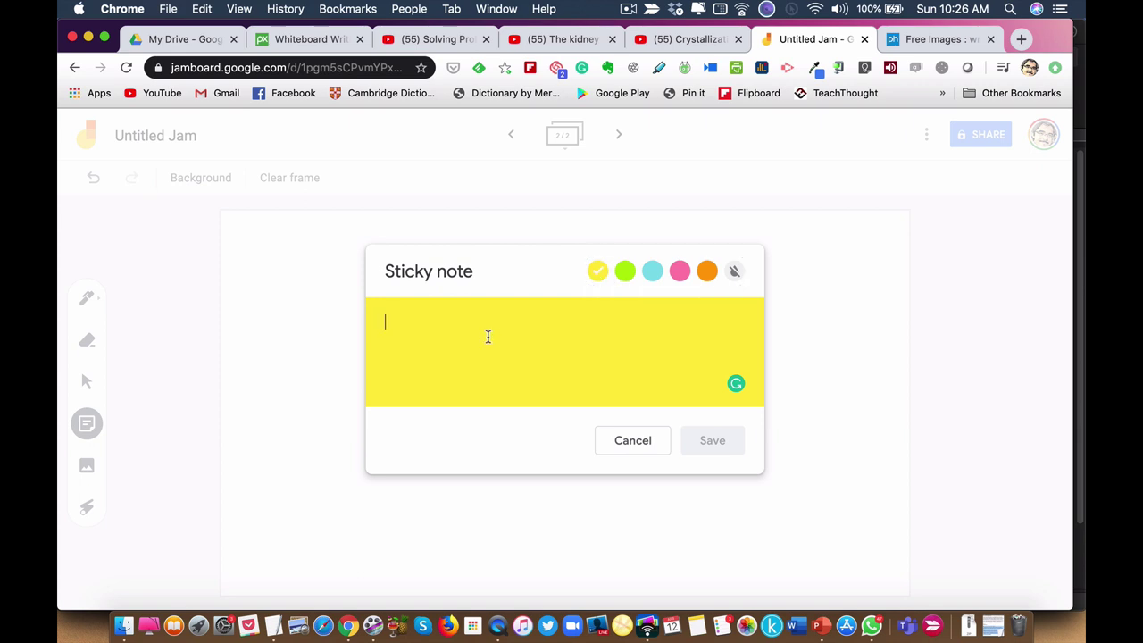
type("This is a st")
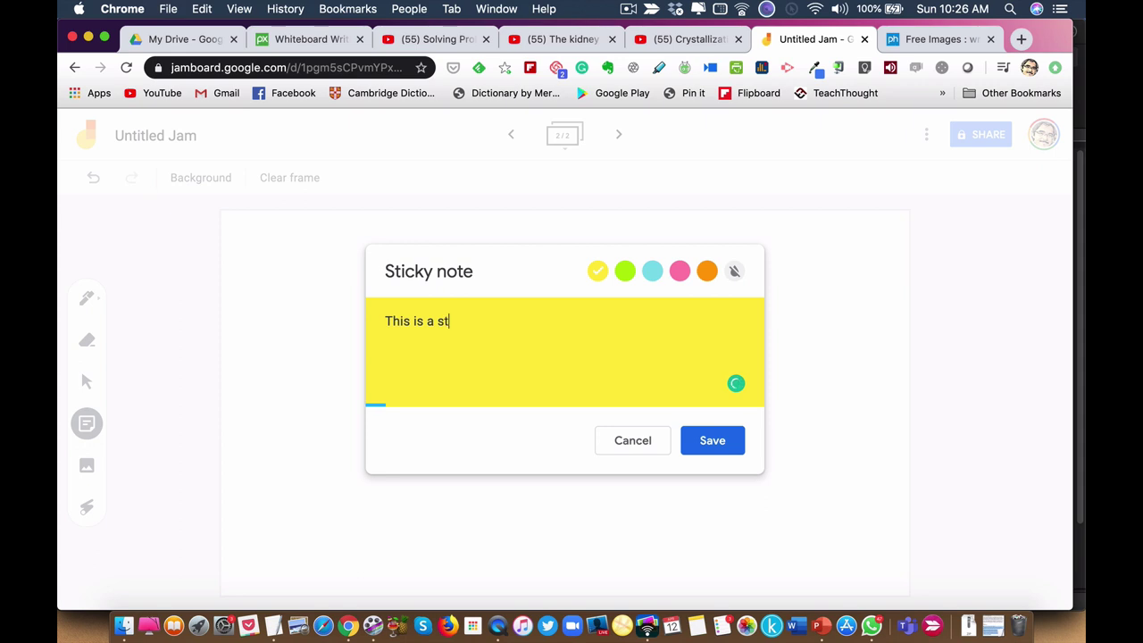
type("icky note")
left_click(709, 439)
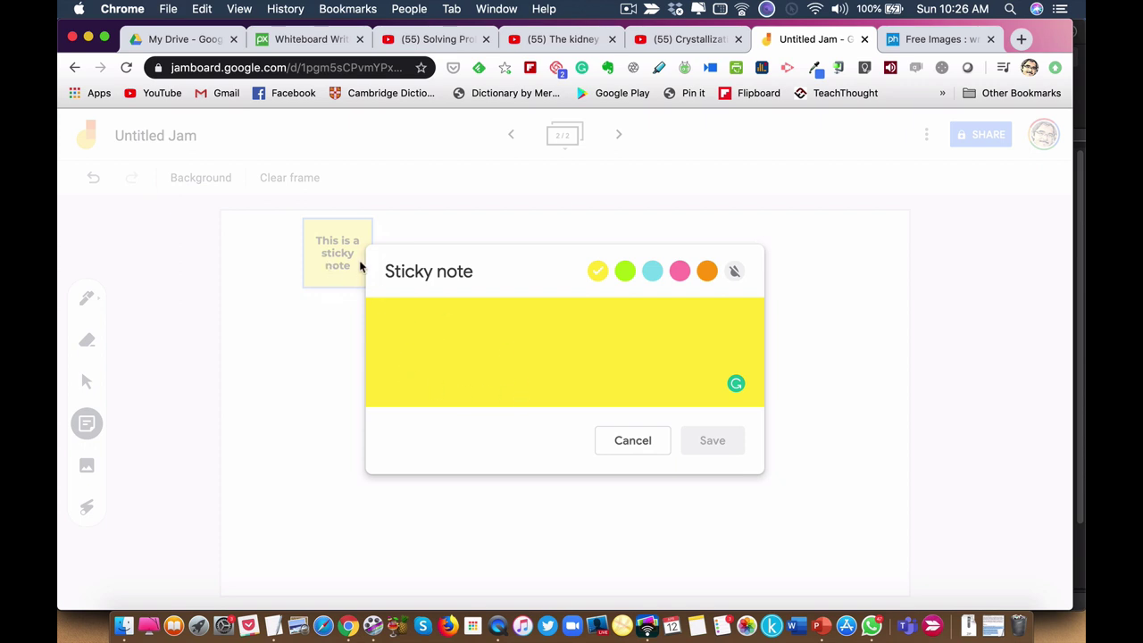
left_click(622, 439)
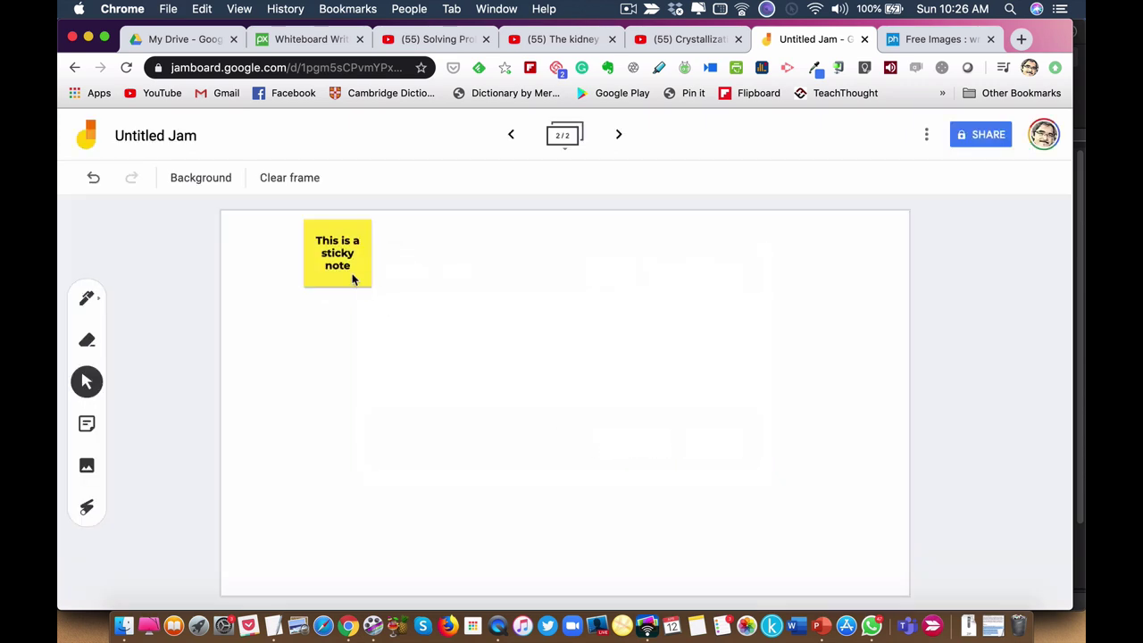
- Move, tilt and slightly enlarge the sticky note, then bring up the image upload dialog
left_click_drag(355, 273, 299, 309)
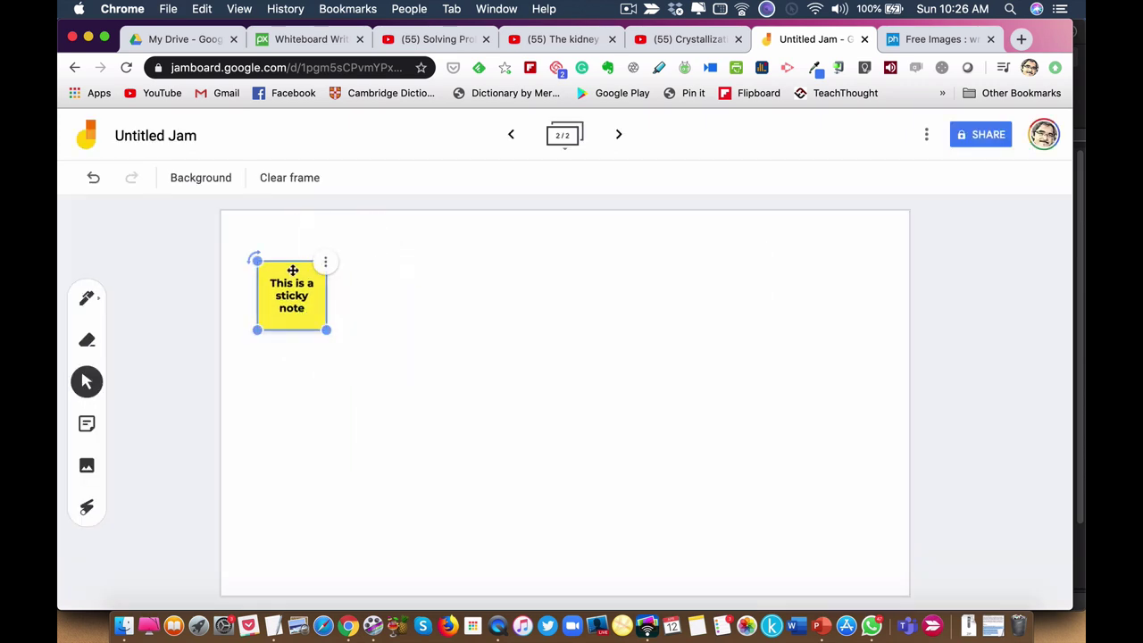
mouse_move(252, 264)
left_mouse_down()
mouse_move(242, 284)
mouse_move(247, 273)
left_mouse_up()
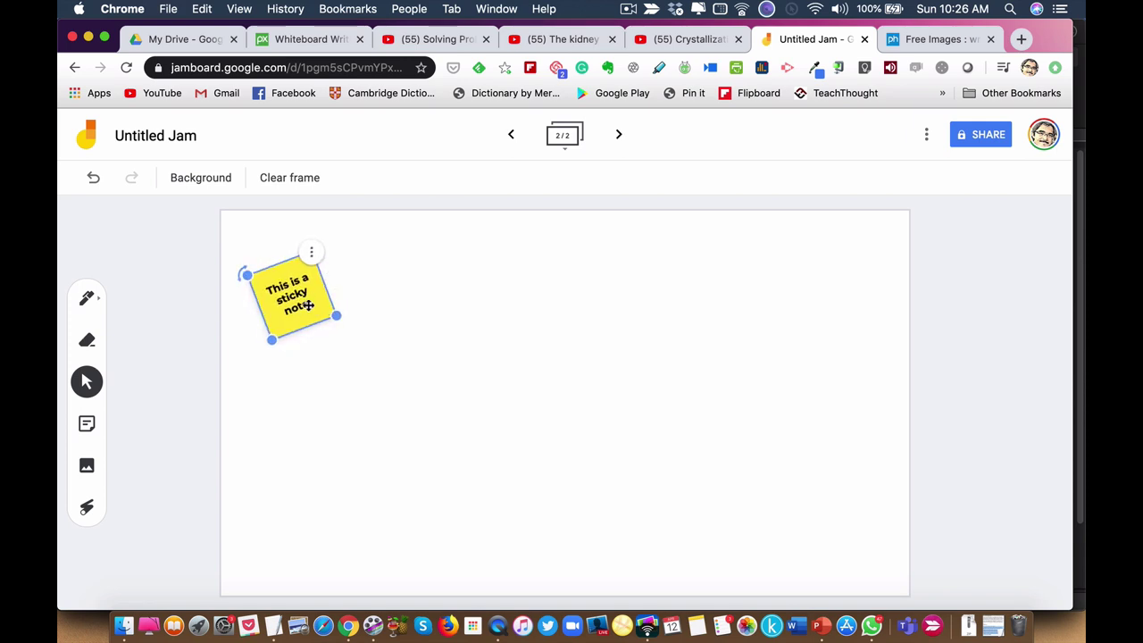
left_click(311, 254)
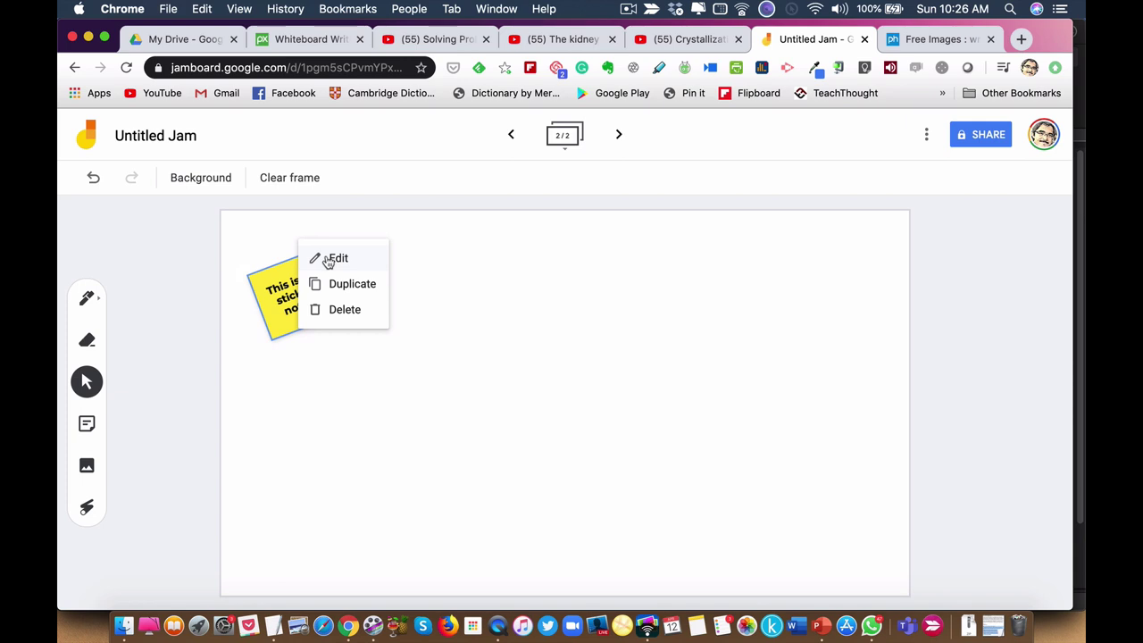
left_click(267, 325)
mouse_move(341, 318)
left_mouse_down()
mouse_move(365, 326)
mouse_move(348, 320)
left_mouse_up()
left_click(331, 351)
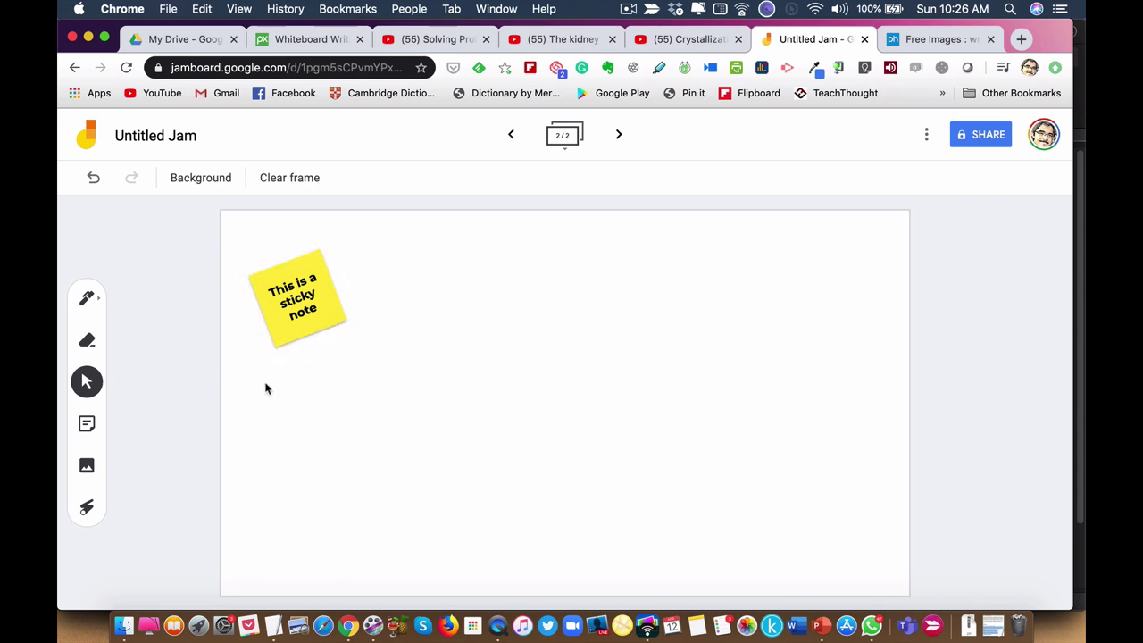
left_click(87, 465)
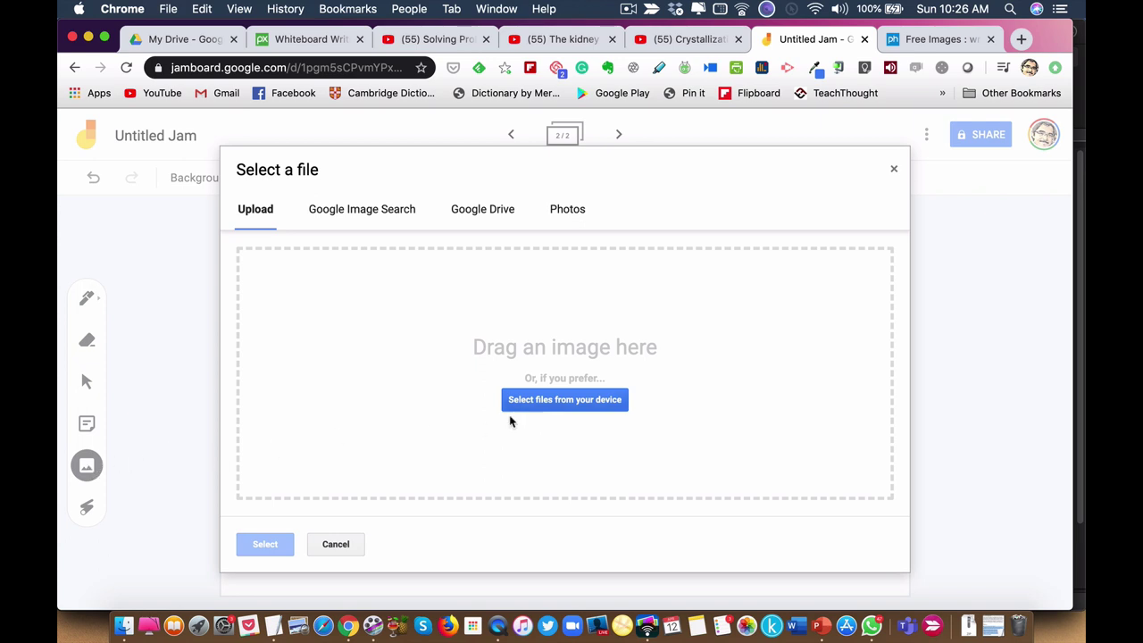
- Upload Slide1.jpeg to frame 2, reposition and enlarge the chart, and add a blank third frame
left_click(123, 625)
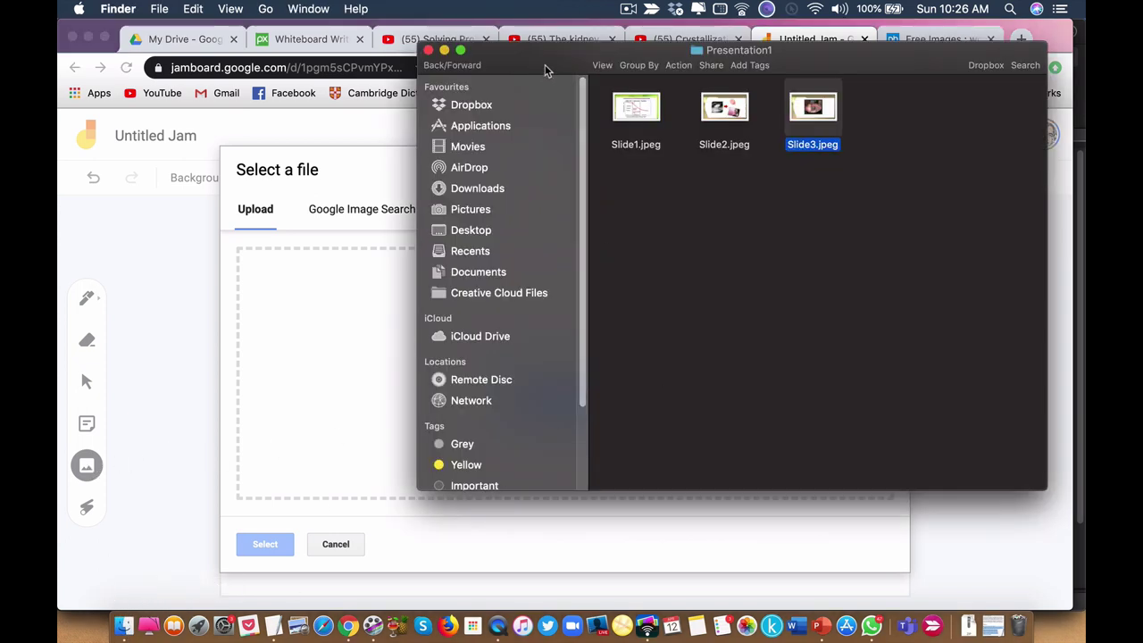
left_click_drag(544, 69, 562, 159)
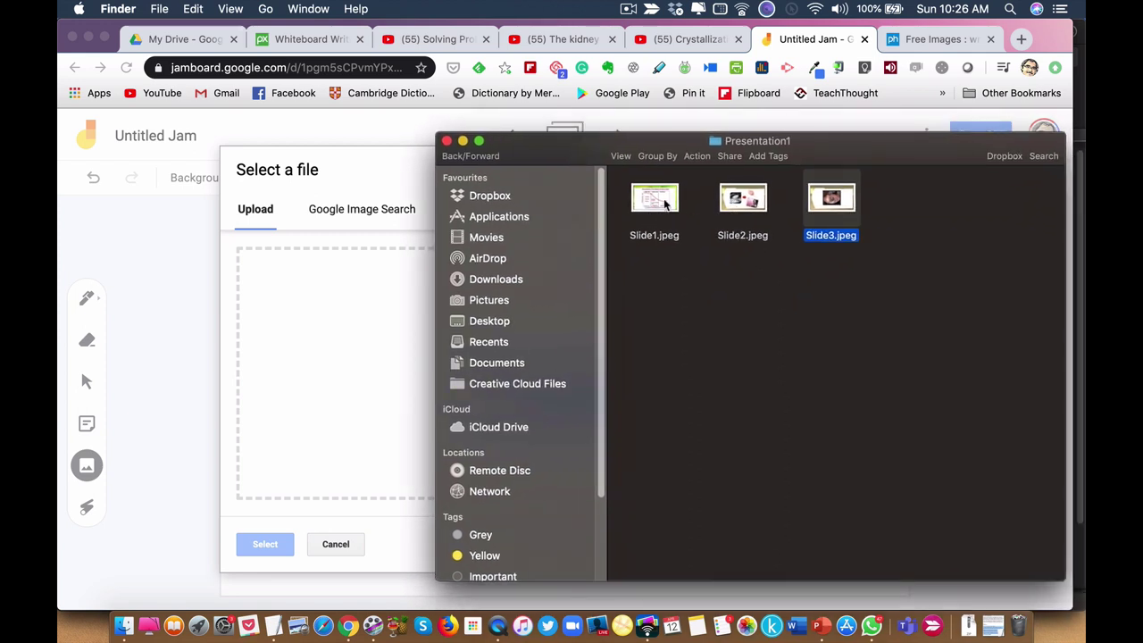
left_click_drag(665, 205, 373, 329)
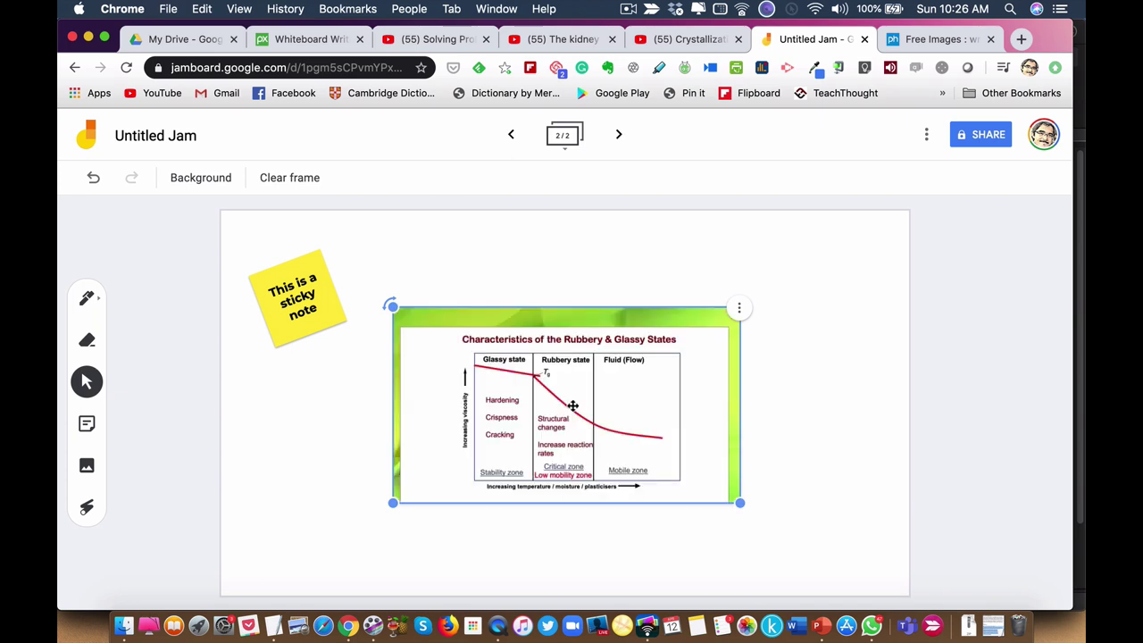
left_click_drag(572, 406, 544, 373)
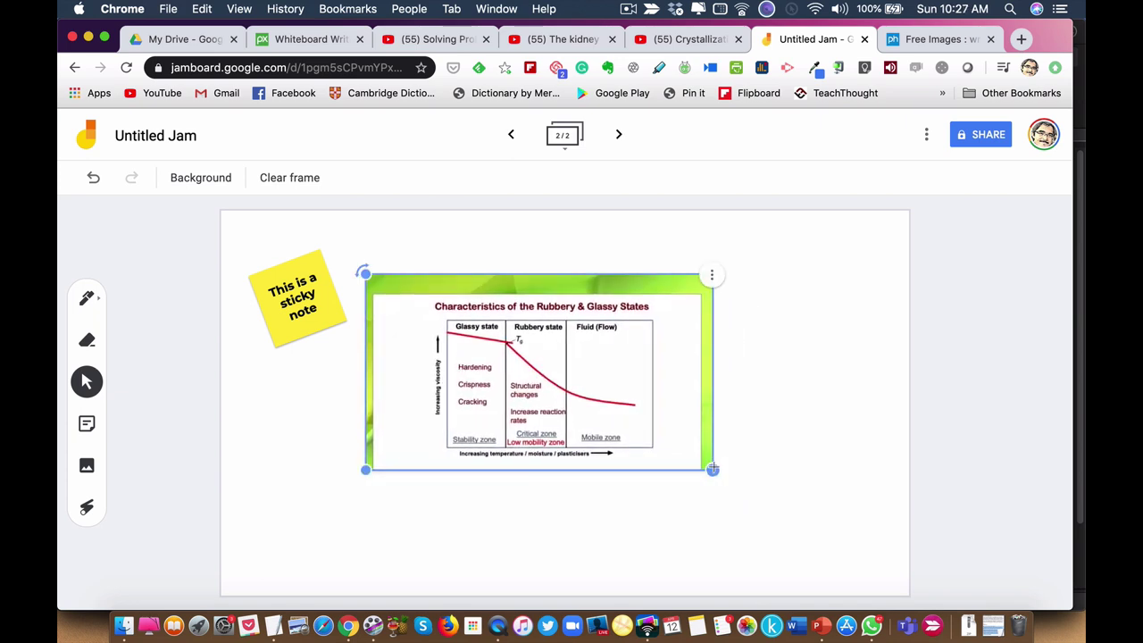
left_click_drag(713, 469, 812, 526)
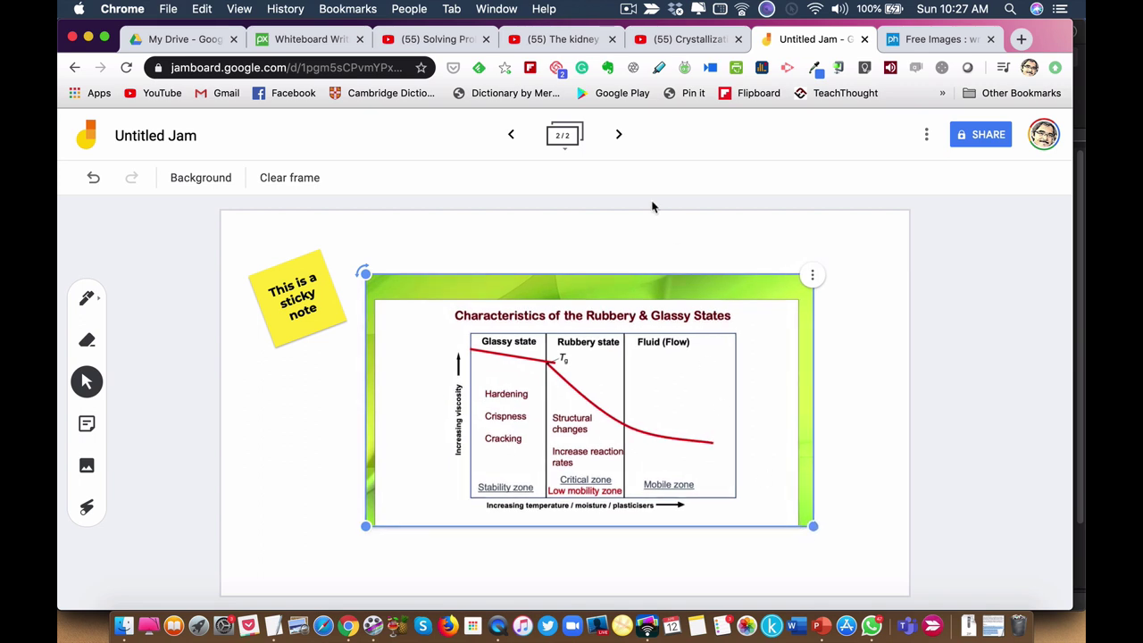
left_click(620, 136)
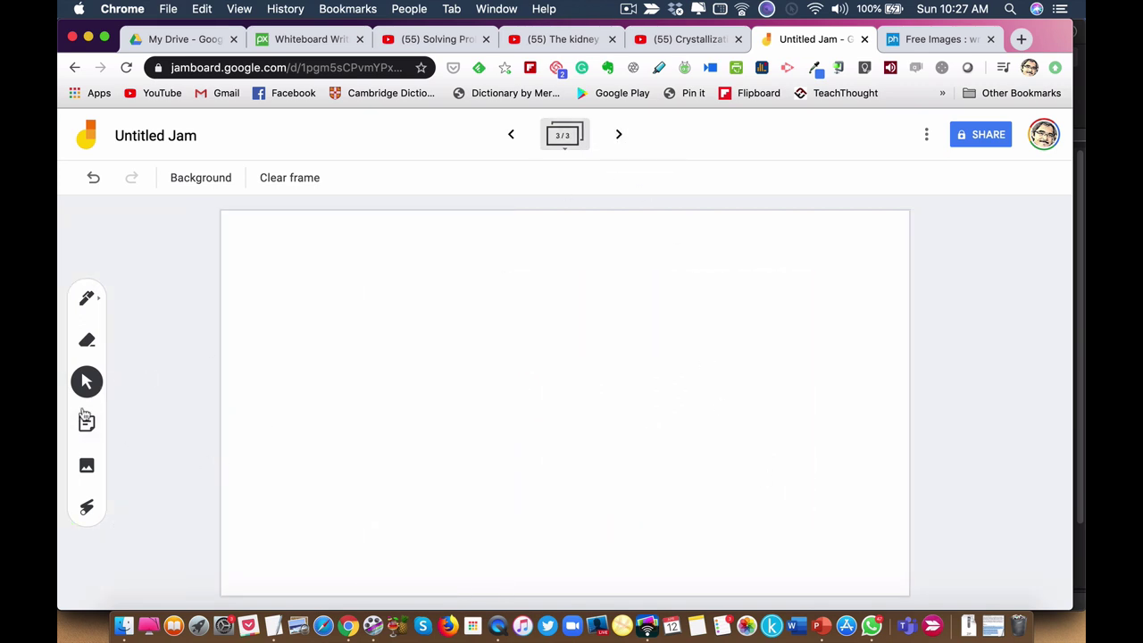
- Upload Slide2.jpeg (sugar crystals and candy floss) to frame 3, then return to frame 2
left_click(89, 468)
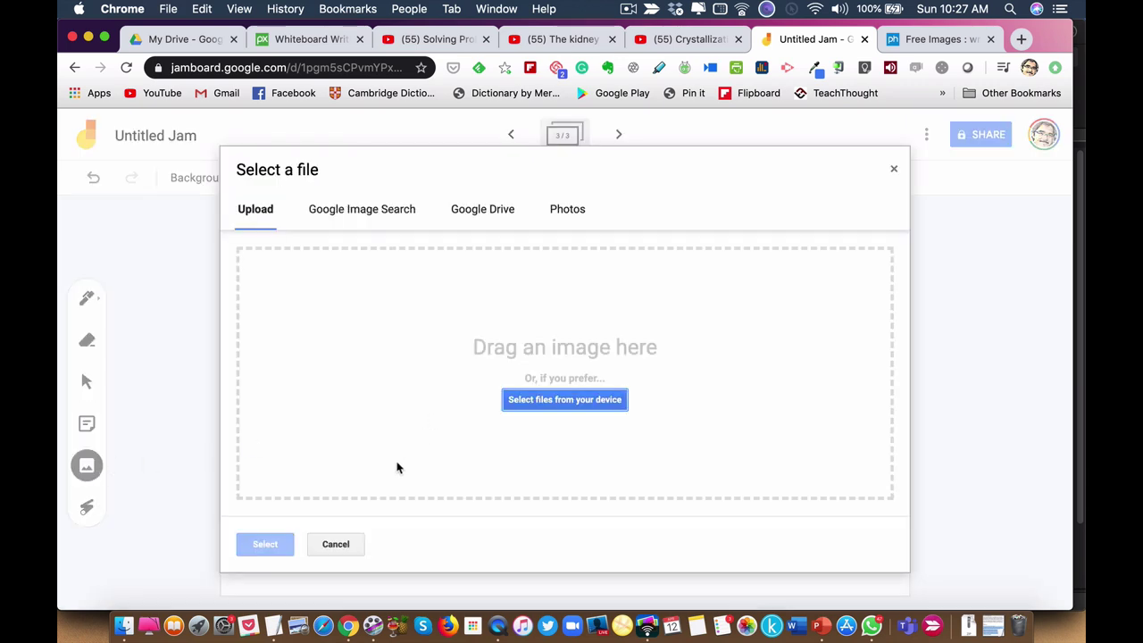
left_click(125, 630)
left_click_drag(763, 212, 383, 365)
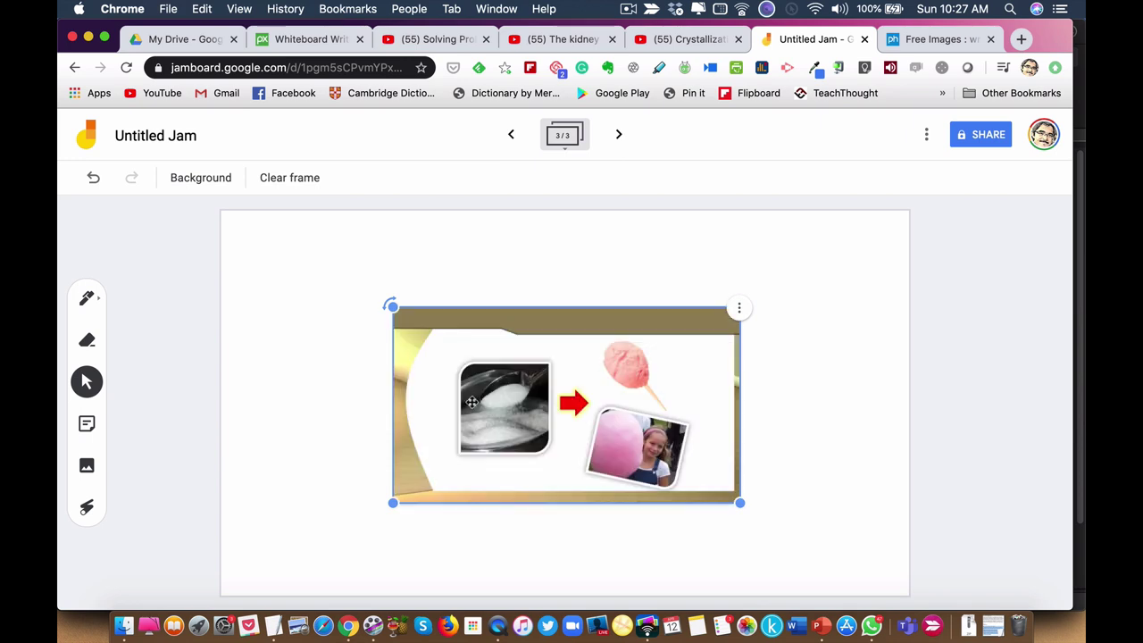
left_click(512, 134)
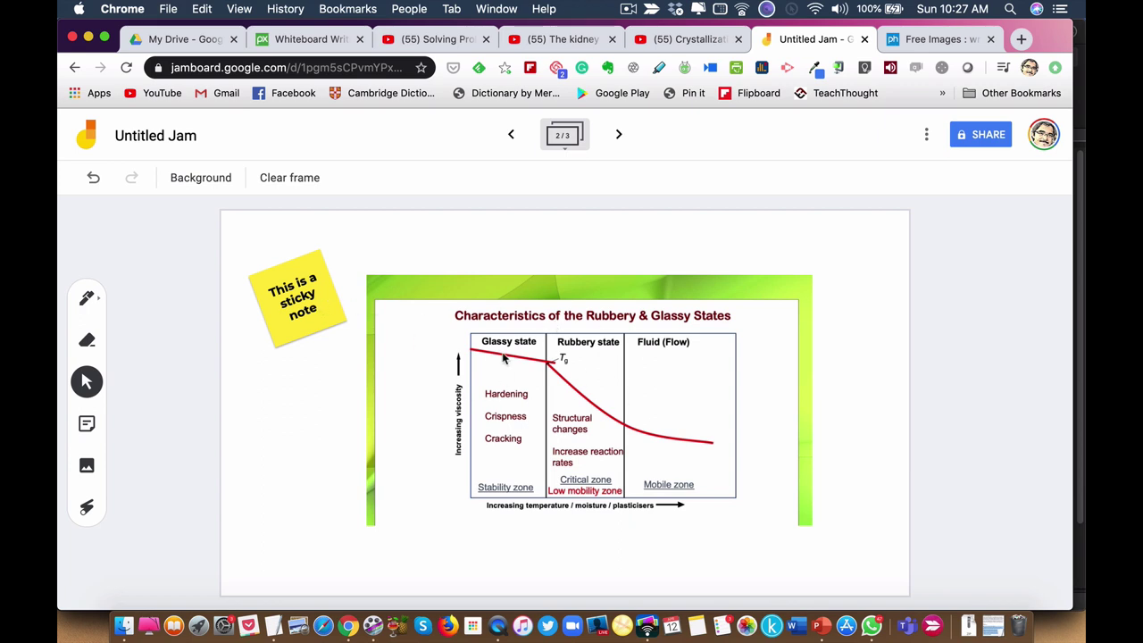
- Circle 'Rubbery' and 'Glassy States' in the chart title with a red marker
left_click(93, 300)
left_click(99, 302)
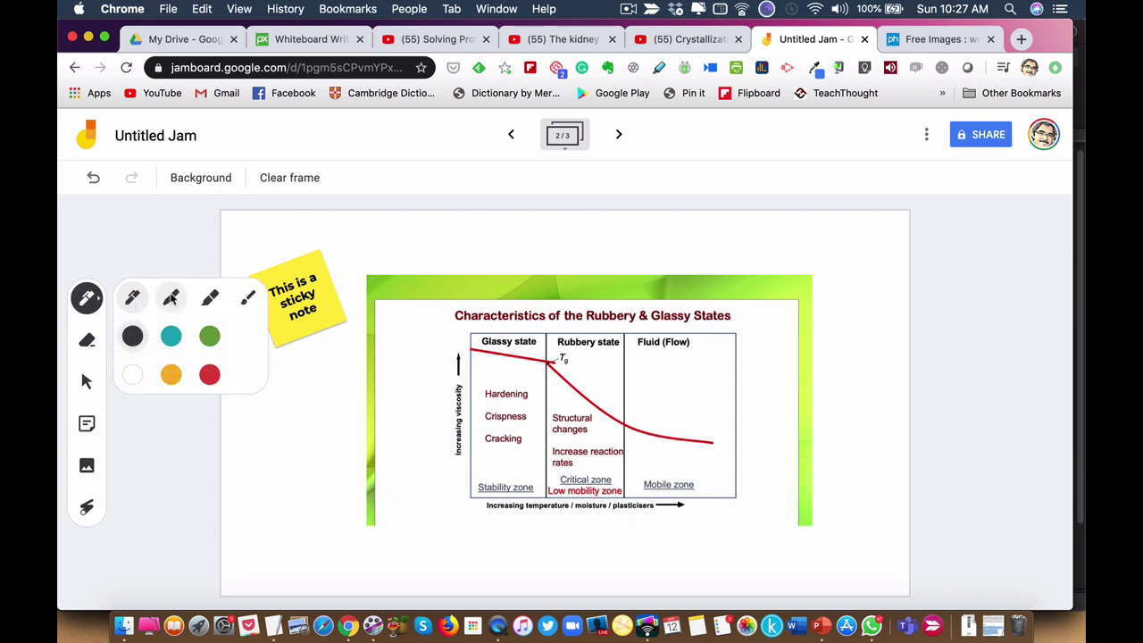
left_click(172, 297)
left_click(209, 376)
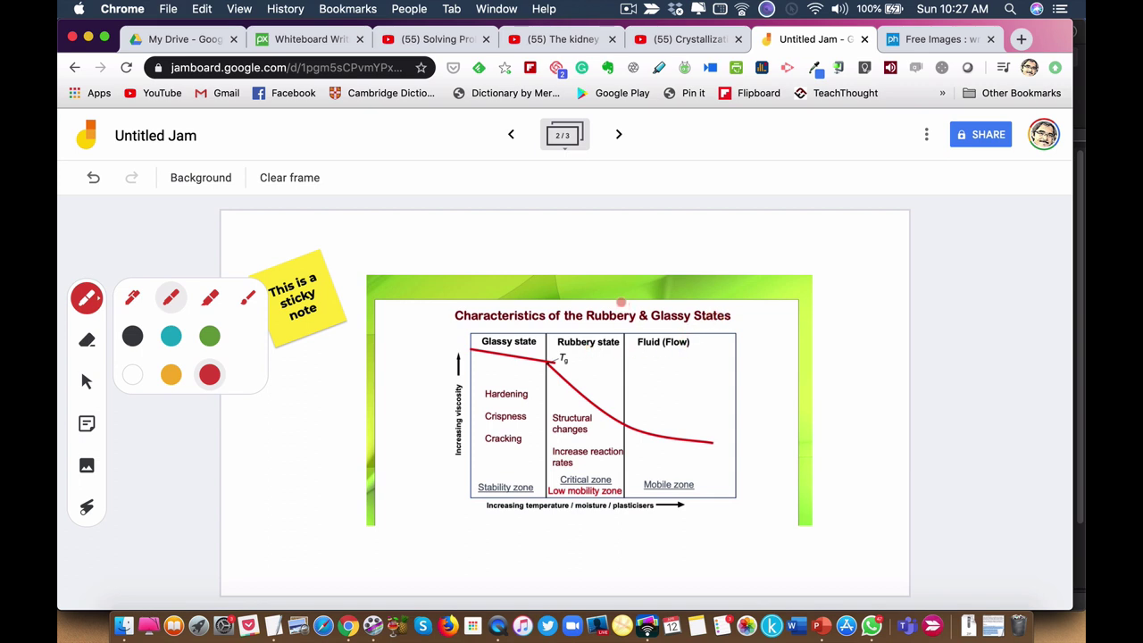
mouse_move(623, 305)
left_mouse_down()
mouse_move(604, 342)
mouse_move(606, 304)
left_mouse_up()
mouse_move(700, 295)
left_mouse_down()
mouse_move(701, 342)
mouse_move(669, 292)
mouse_move(665, 307)
left_mouse_up()
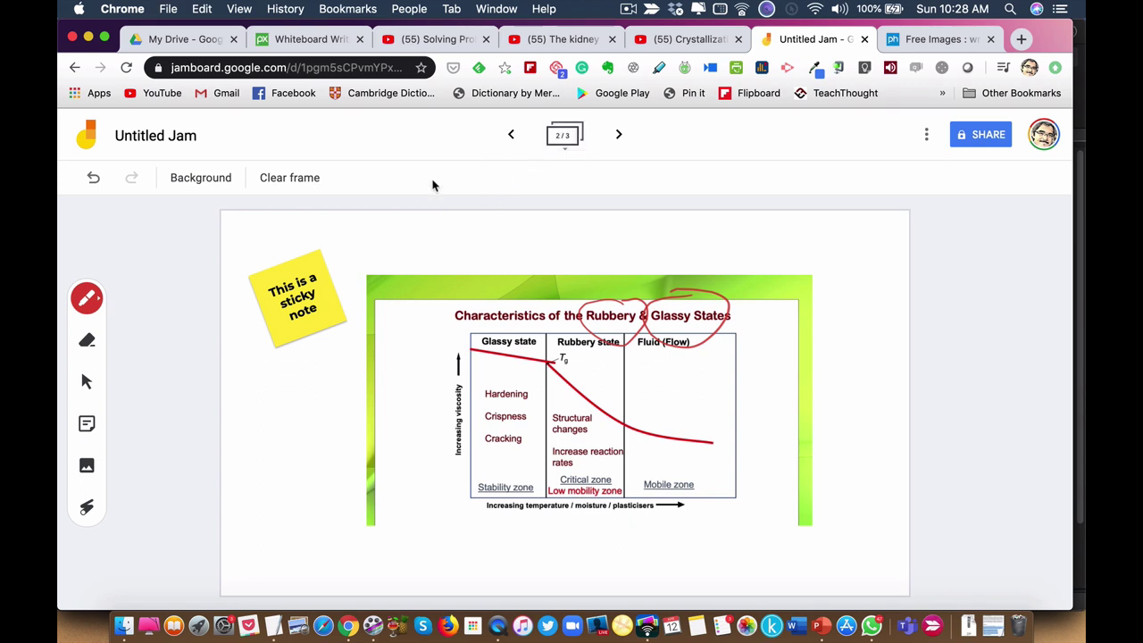
- Erase the red title loops, then point at Rubbery state and the axis labels with the laser
left_click(92, 345)
mouse_move(582, 304)
left_mouse_down()
mouse_move(672, 297)
mouse_move(609, 317)
mouse_move(739, 331)
mouse_move(728, 318)
mouse_move(660, 349)
mouse_move(594, 338)
mouse_move(566, 318)
mouse_move(614, 340)
mouse_move(703, 344)
mouse_move(674, 350)
mouse_move(687, 345)
left_mouse_up()
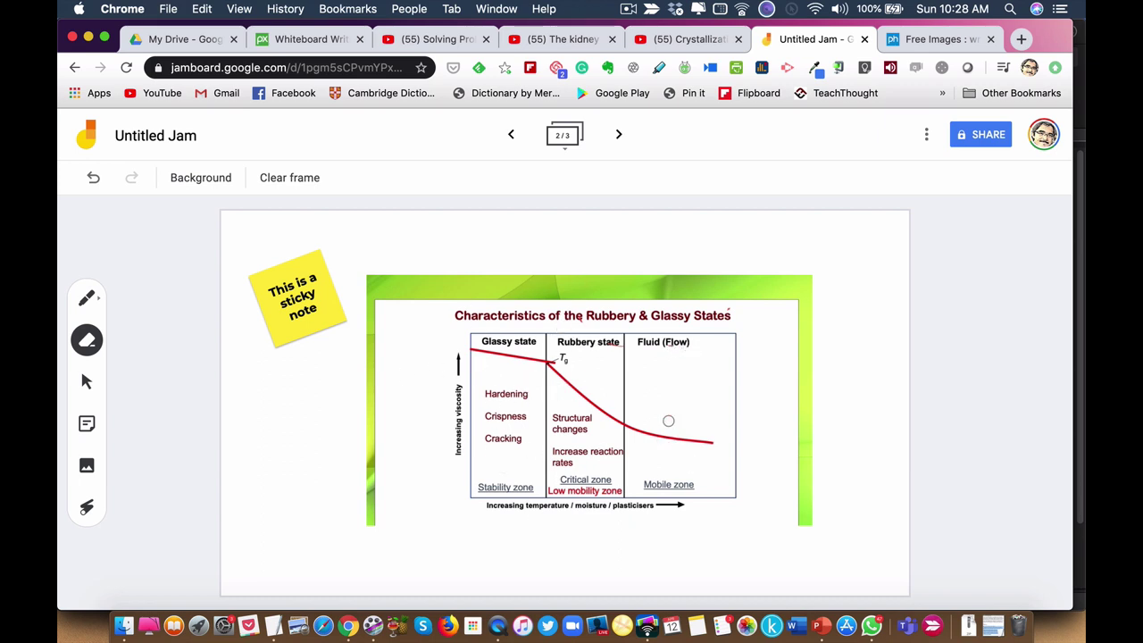
left_click(87, 509)
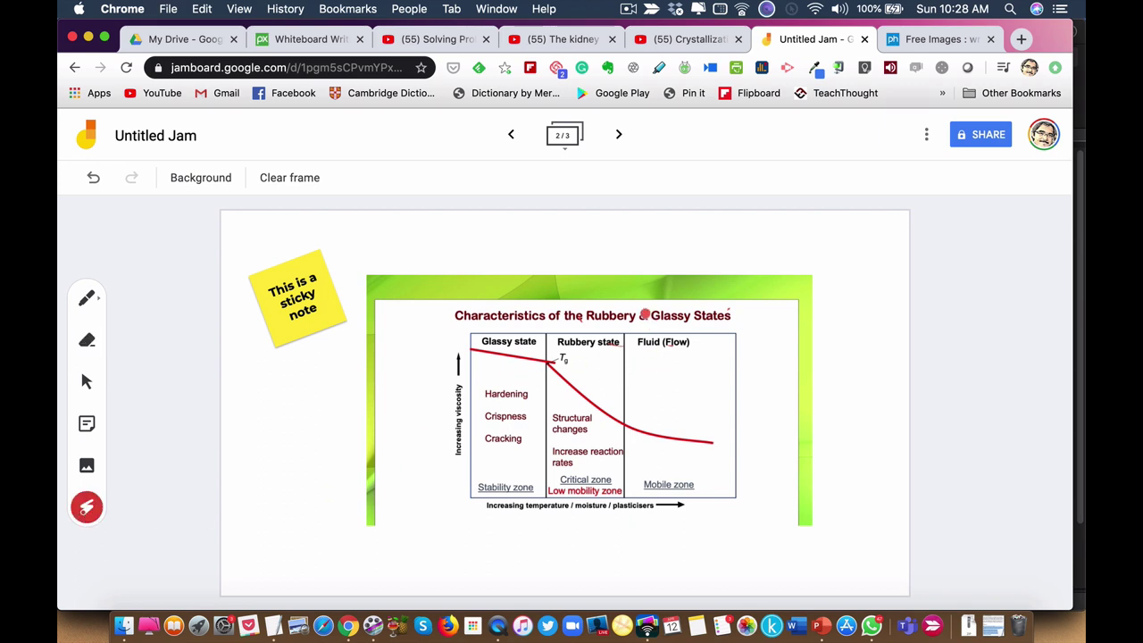
mouse_move(645, 311)
left_mouse_down()
mouse_move(570, 321)
mouse_move(627, 326)
mouse_move(618, 295)
mouse_move(670, 346)
mouse_move(705, 292)
left_mouse_up()
mouse_move(455, 373)
left_mouse_down()
mouse_move(432, 418)
mouse_move(454, 462)
mouse_move(461, 374)
left_mouse_up()
mouse_move(456, 498)
left_mouse_down()
mouse_move(702, 515)
mouse_move(509, 537)
left_mouse_up()
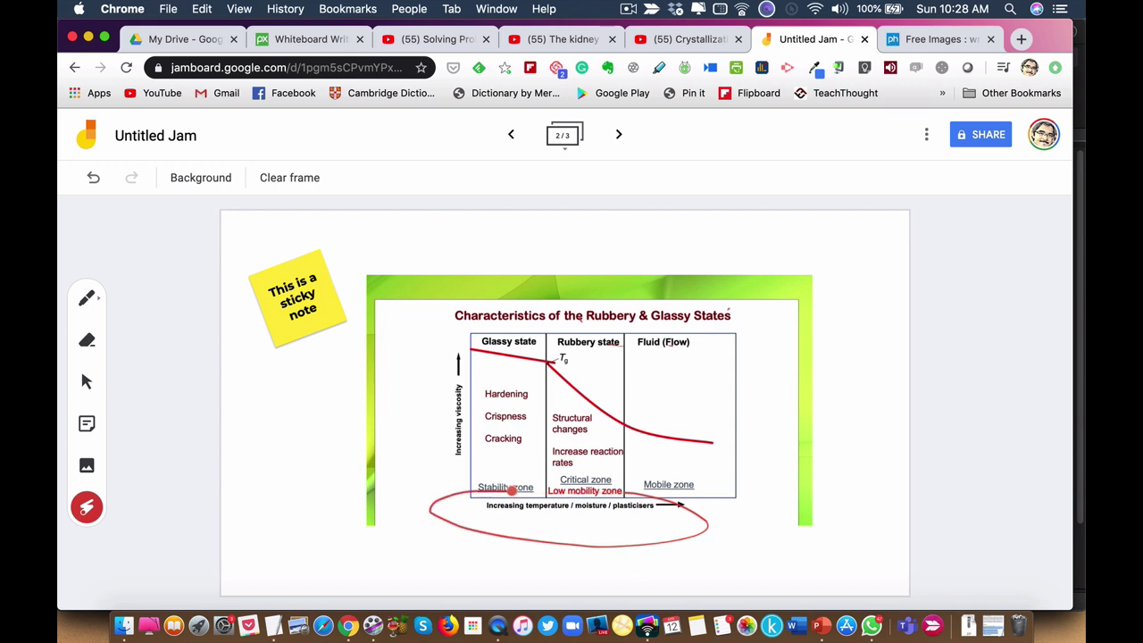
left_click_drag(429, 509, 462, 527)
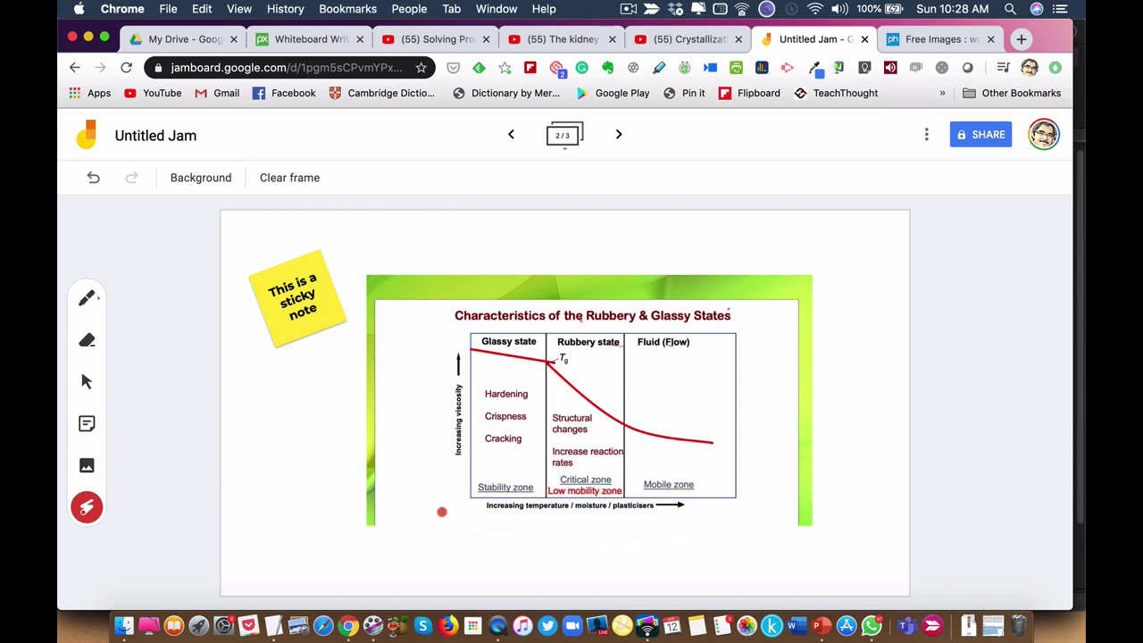
- Circle the chart's Glassy state column with a teal pen
left_click(98, 305)
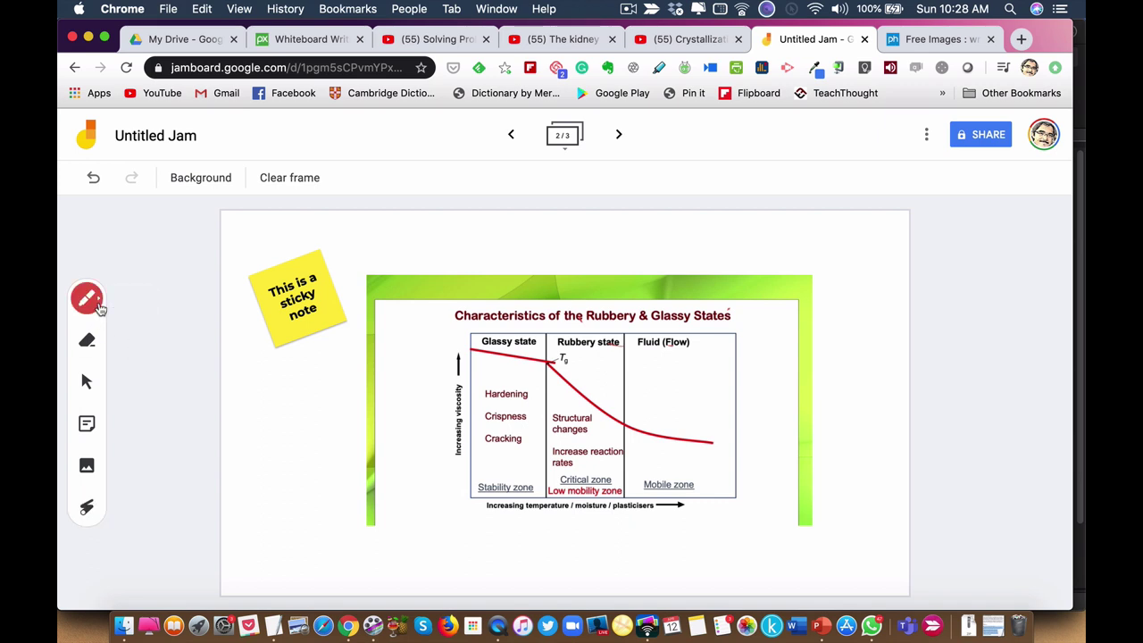
left_click(100, 306)
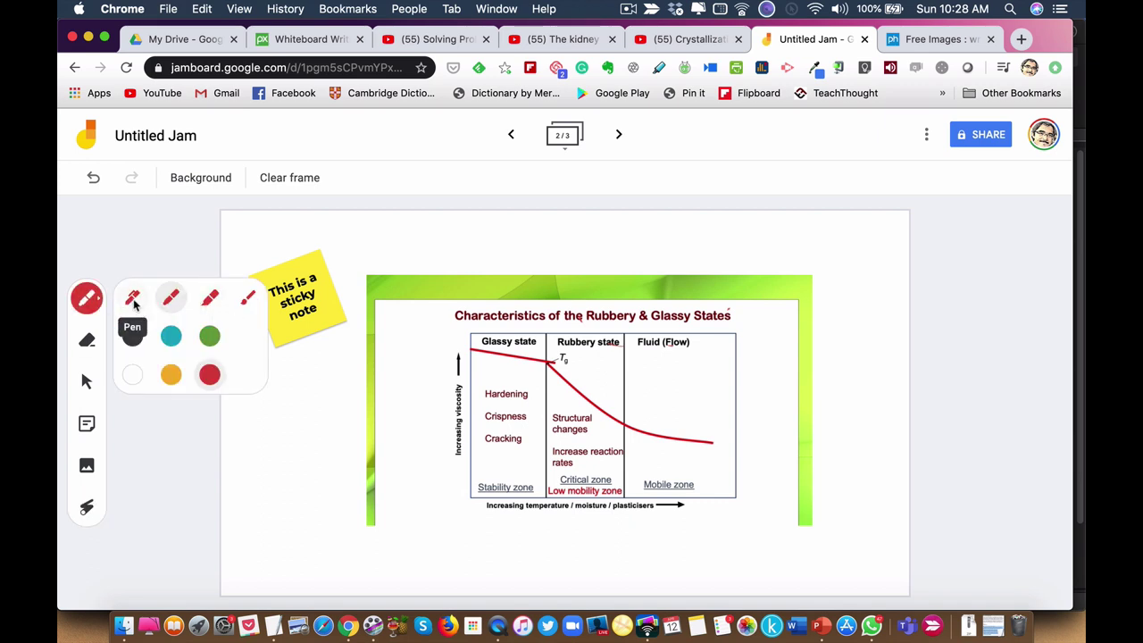
left_click(133, 301)
left_click(171, 336)
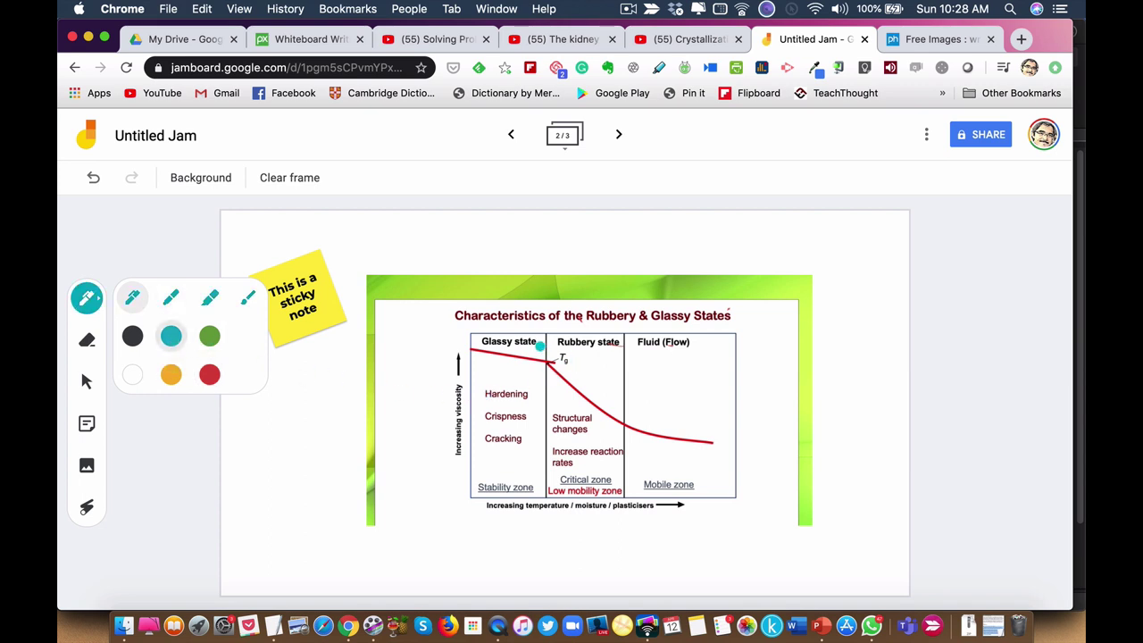
mouse_move(542, 344)
left_mouse_down()
mouse_move(459, 350)
mouse_move(513, 397)
mouse_move(547, 339)
mouse_move(496, 325)
left_mouse_up()
- Highlight the Glassy state region with an orange highlighter
left_click(89, 298)
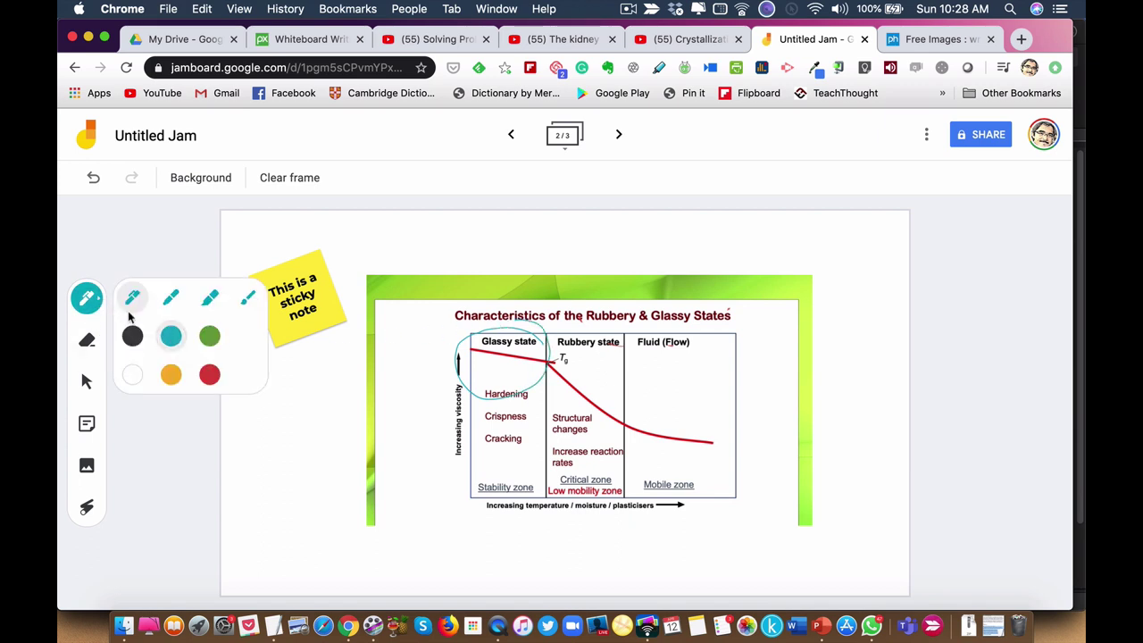
left_click(248, 300)
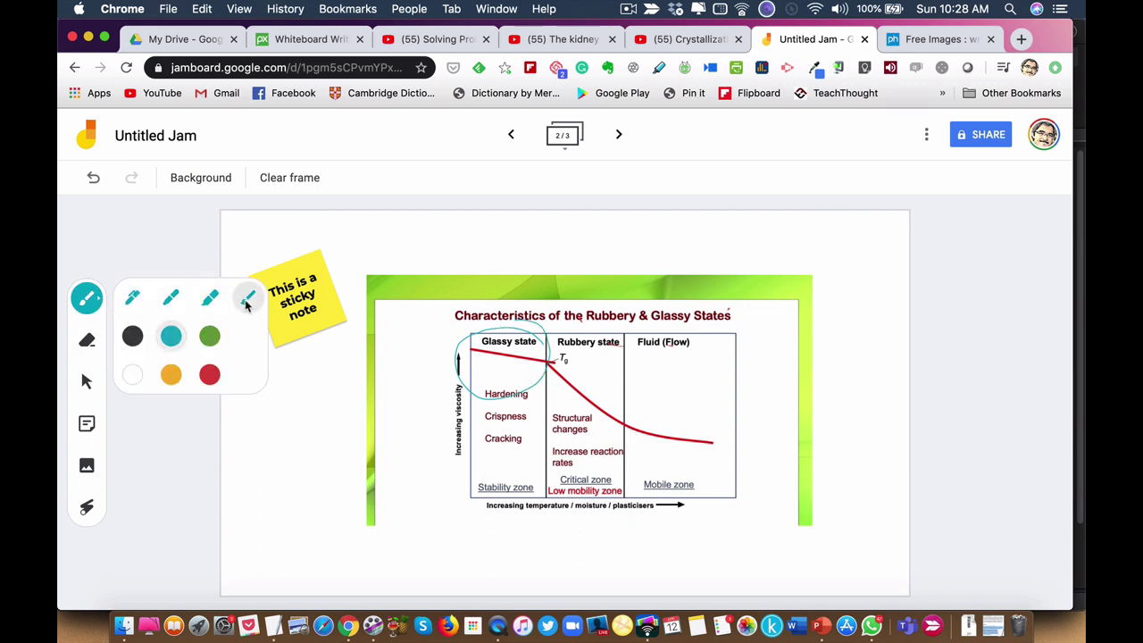
left_click(170, 374)
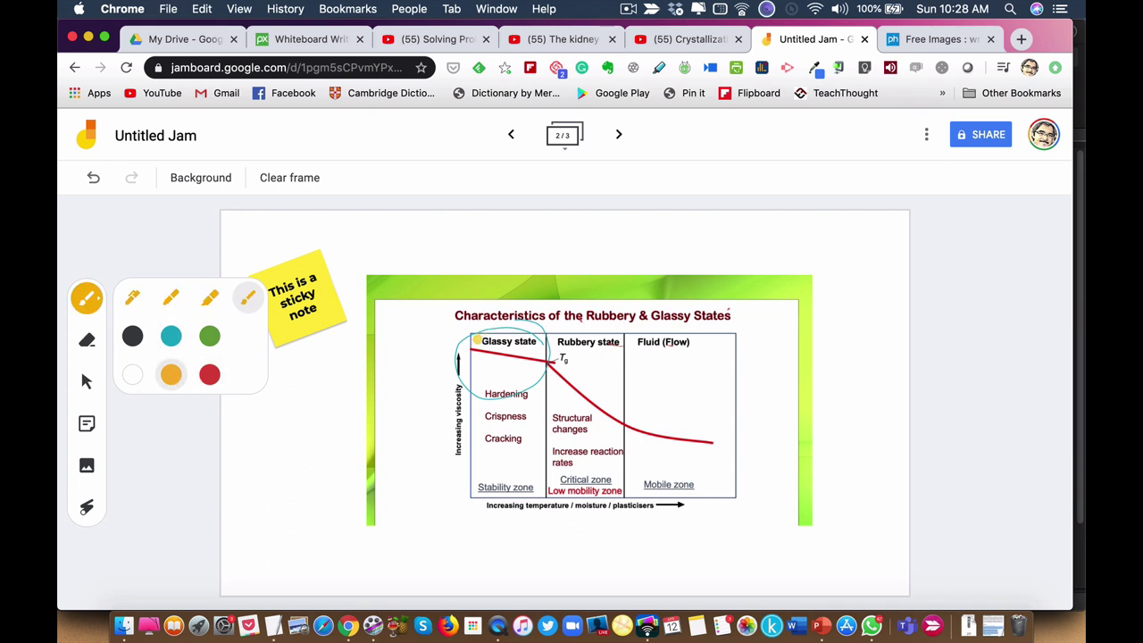
left_click_drag(480, 338, 540, 345)
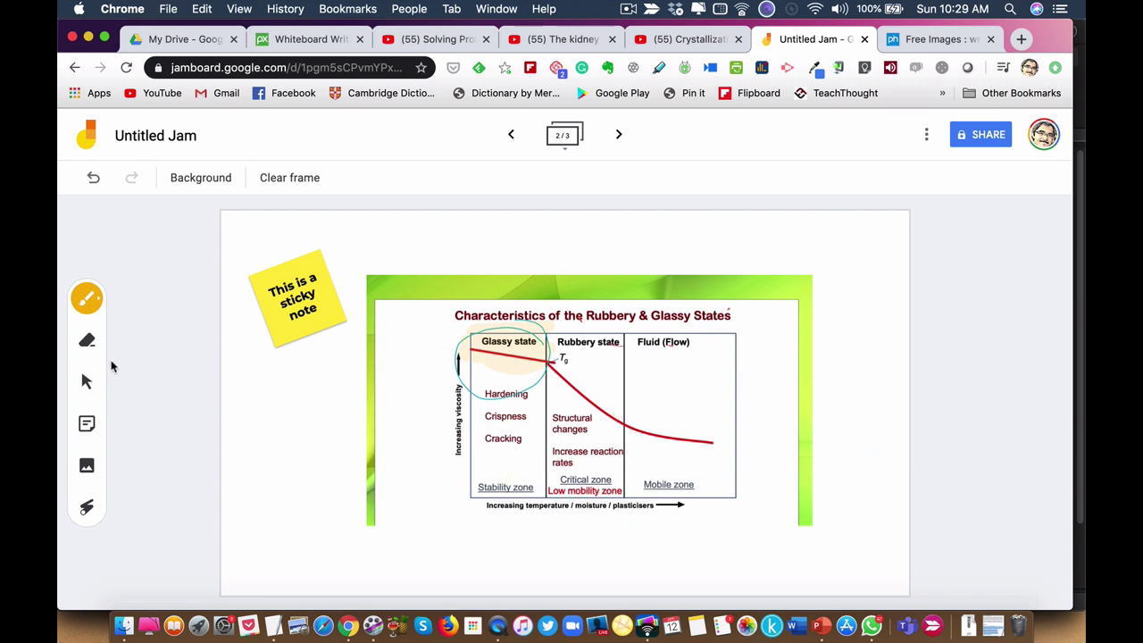
- Reposition the sticky note and move the chart image right, enlarging it
left_click(86, 383)
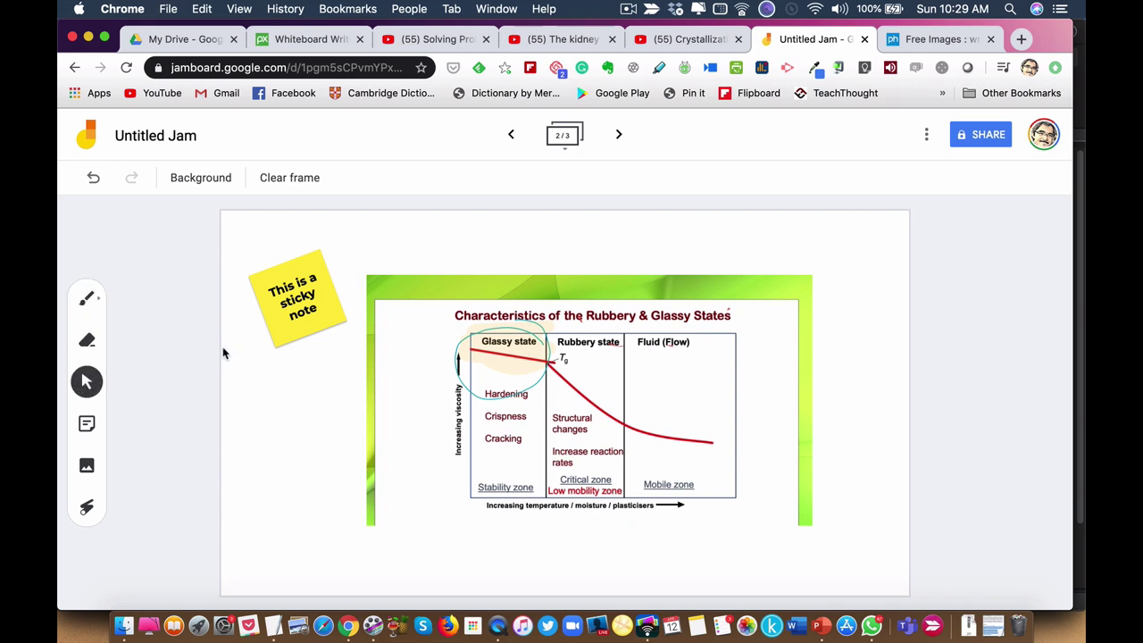
left_click_drag(275, 320, 265, 349)
left_click_drag(428, 359, 401, 329)
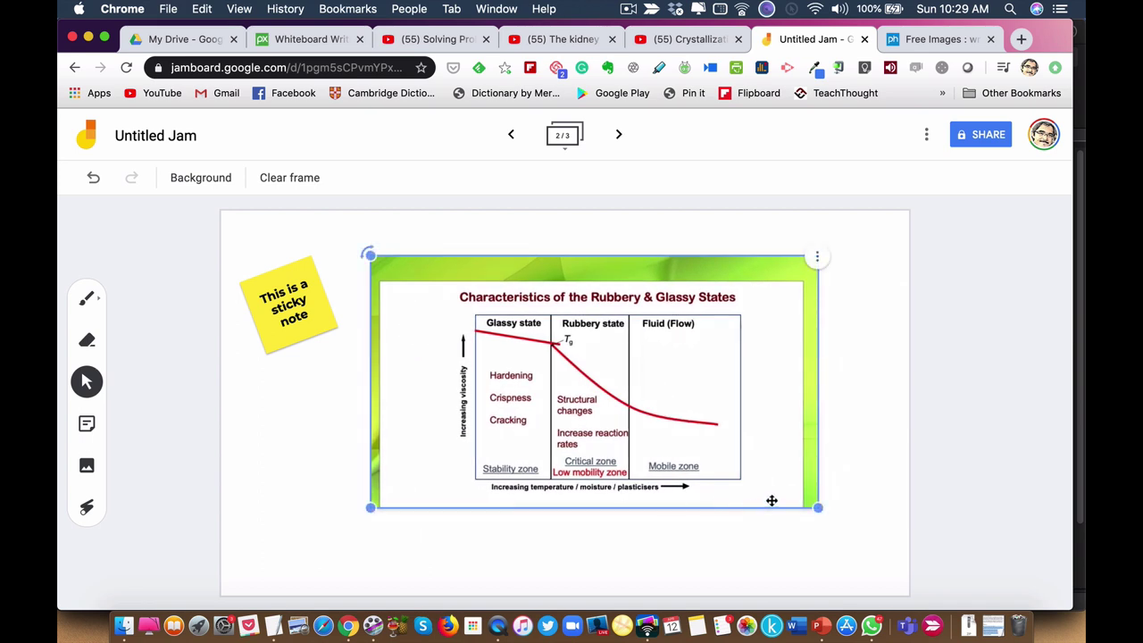
left_click_drag(823, 510, 859, 531)
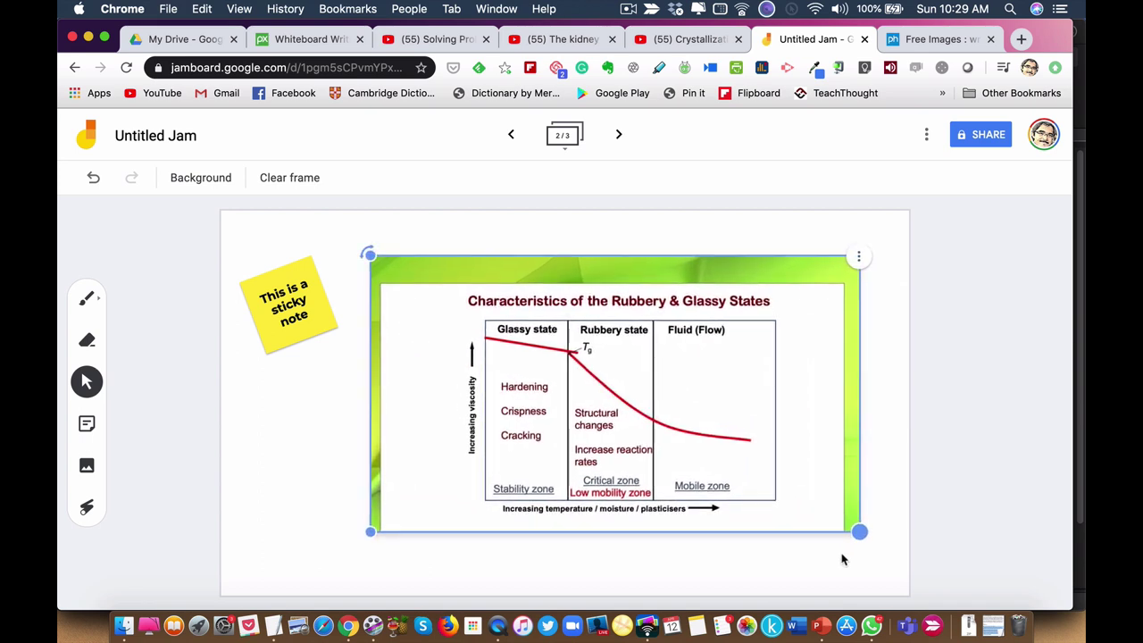
left_click(130, 466)
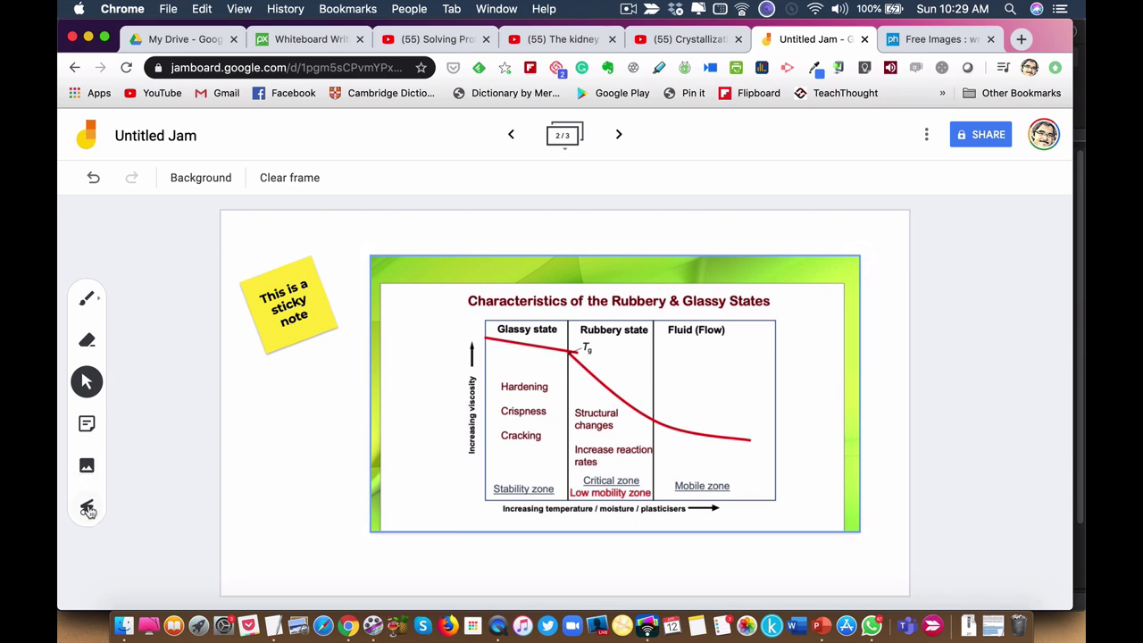
- Point out Glassy state, the viscosity arrow, Structural changes and Rubbery/Fluid regions with the laser
left_click(87, 508)
mouse_move(536, 326)
left_mouse_down()
mouse_move(465, 384)
mouse_move(475, 351)
mouse_move(446, 357)
mouse_move(464, 350)
left_mouse_up()
left_click_drag(564, 386, 655, 389)
mouse_move(630, 512)
left_mouse_down()
mouse_move(839, 379)
mouse_move(529, 387)
left_mouse_up()
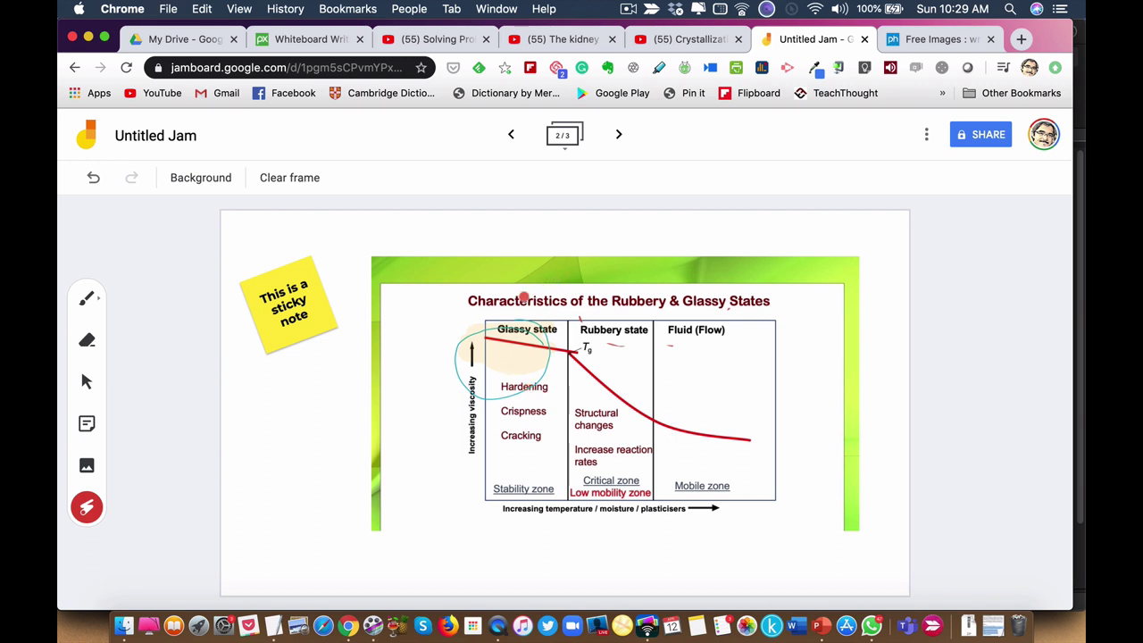
- Add a new fourth frame and set the plain pen to black
left_click(618, 135)
left_click(617, 137)
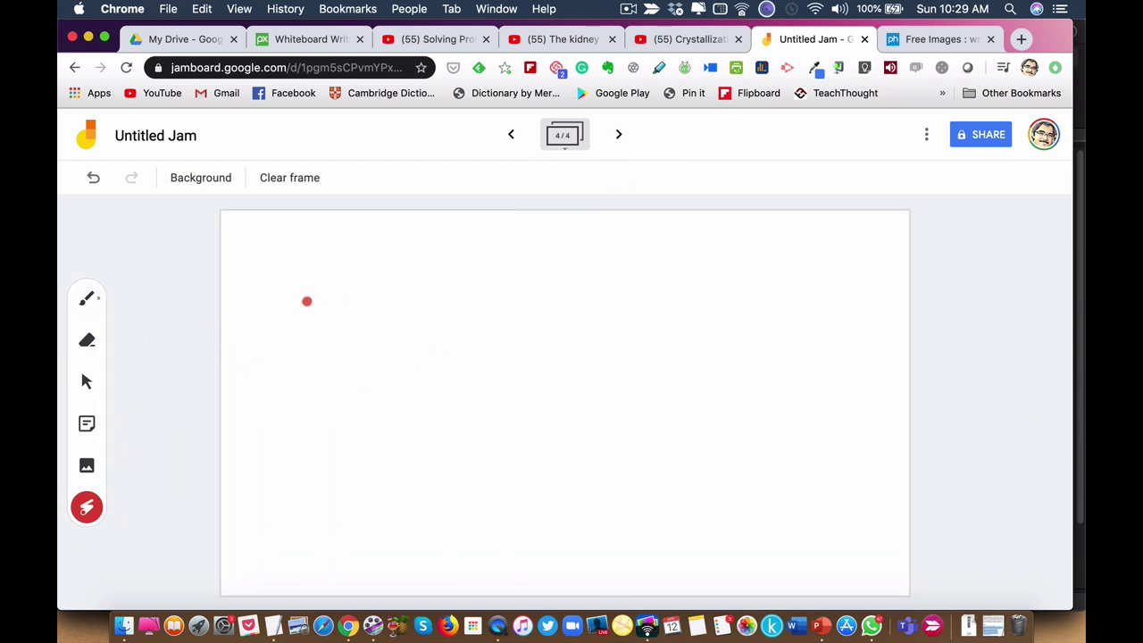
left_click(104, 303)
left_click(96, 305)
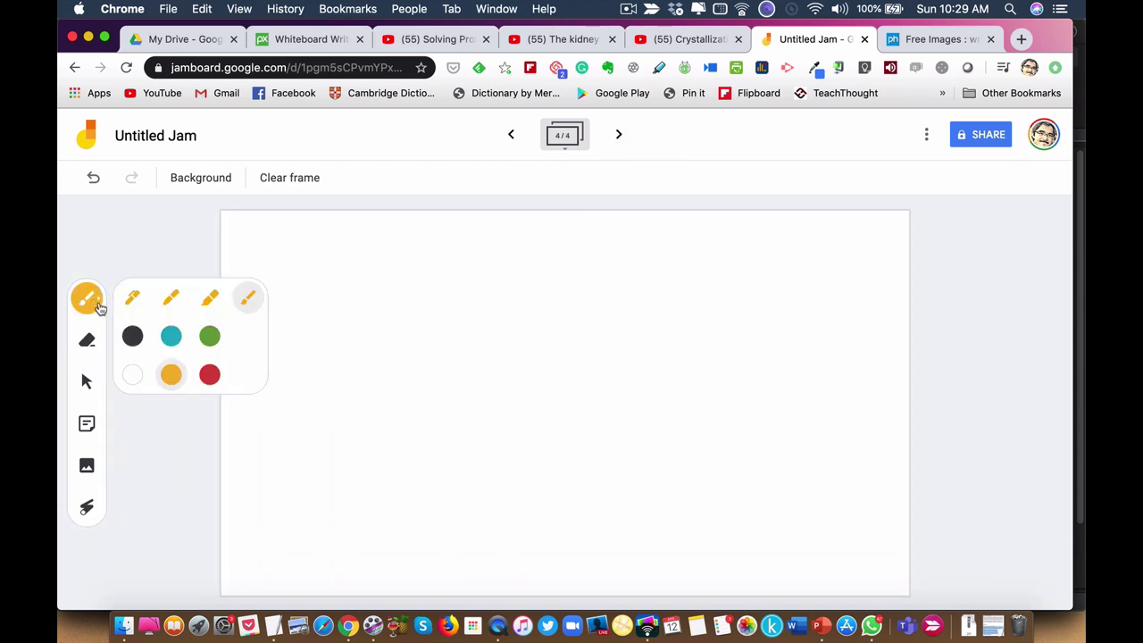
left_click(125, 306)
left_click(132, 336)
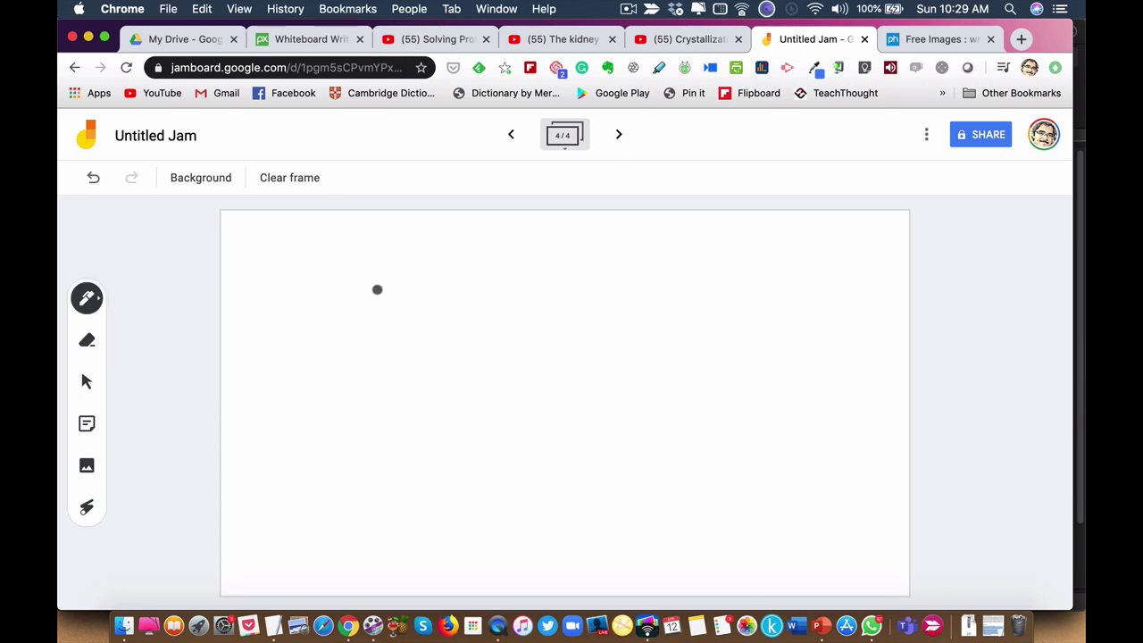
- Draw black axes and a diagonal line from the origin, then a slowly rising teal curve
left_click_drag(378, 290, 387, 364)
mouse_move(386, 437)
left_mouse_down()
mouse_move(554, 474)
mouse_move(669, 465)
left_mouse_up()
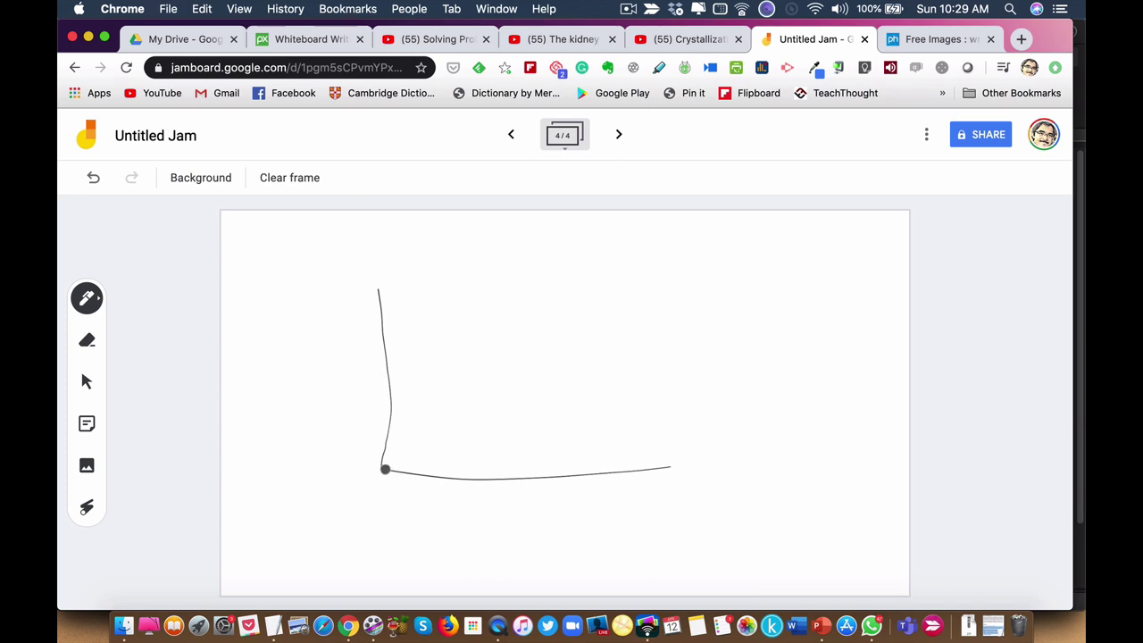
left_click_drag(382, 466, 633, 277)
left_click(87, 298)
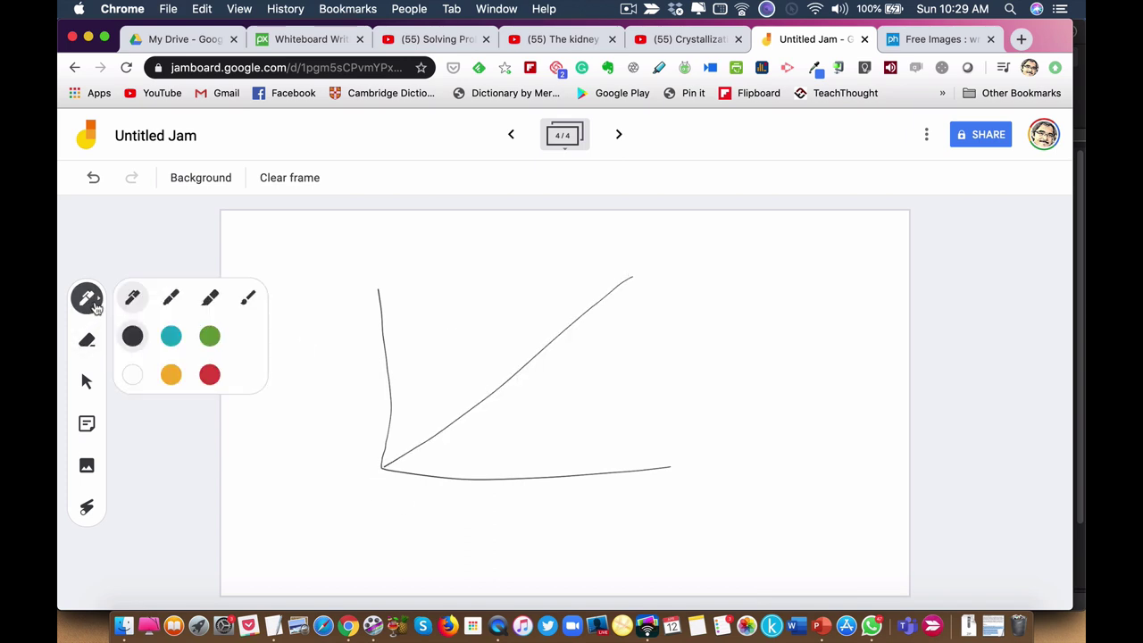
left_click(171, 336)
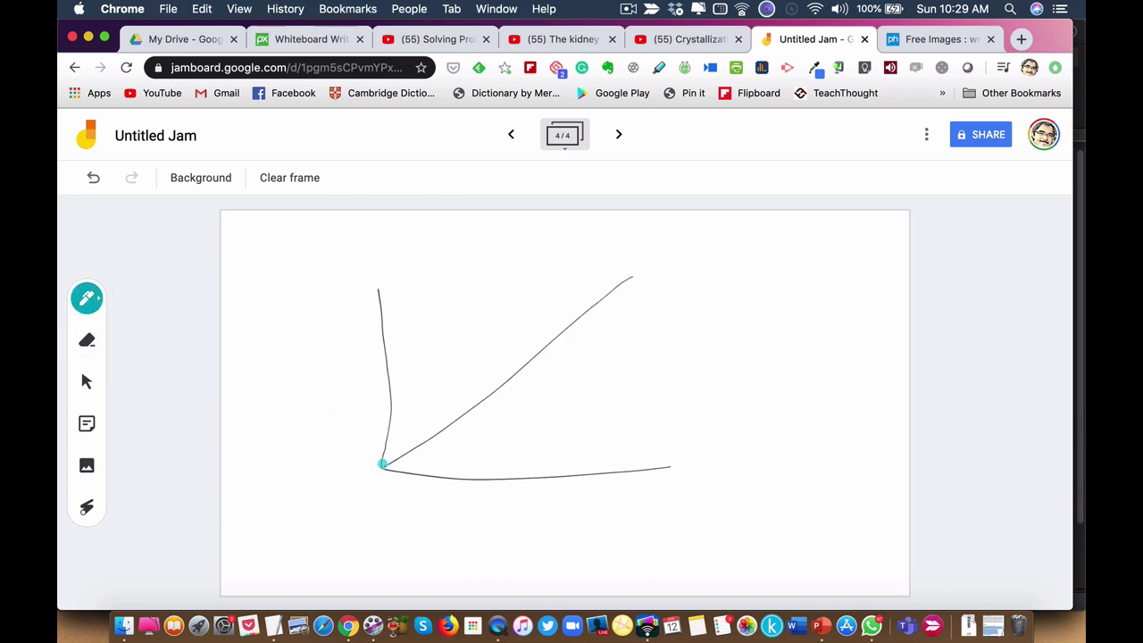
left_click_drag(383, 464, 553, 441)
left_click_drag(633, 379, 635, 377)
- Draw a steep red curve and label the axes σ (Pa) and γ (s⁻¹)
left_click(87, 298)
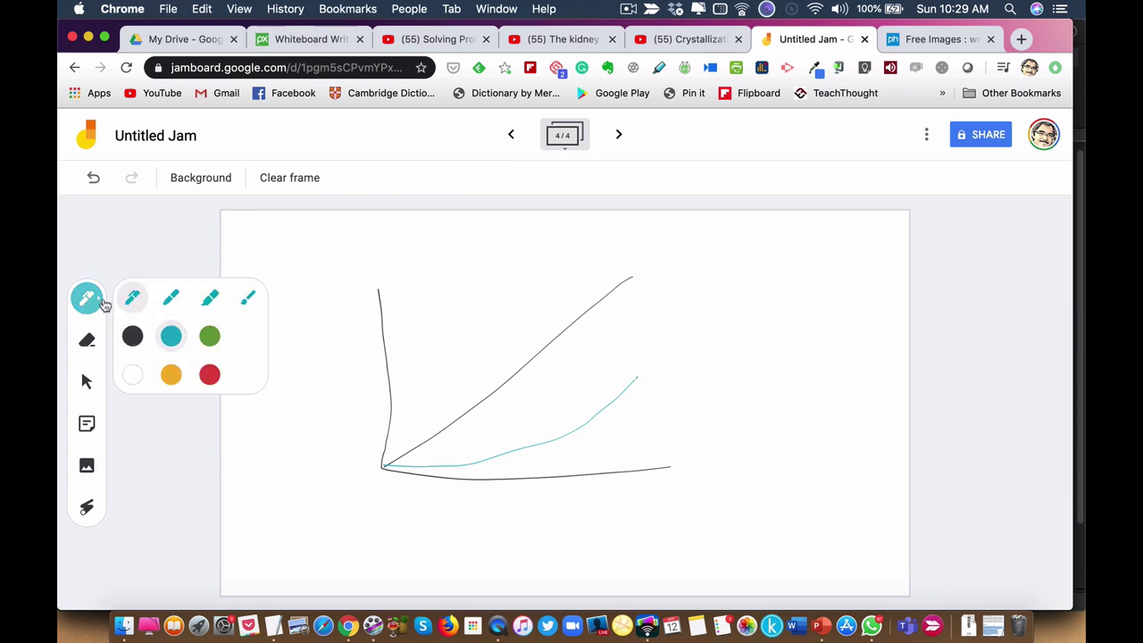
left_click(209, 375)
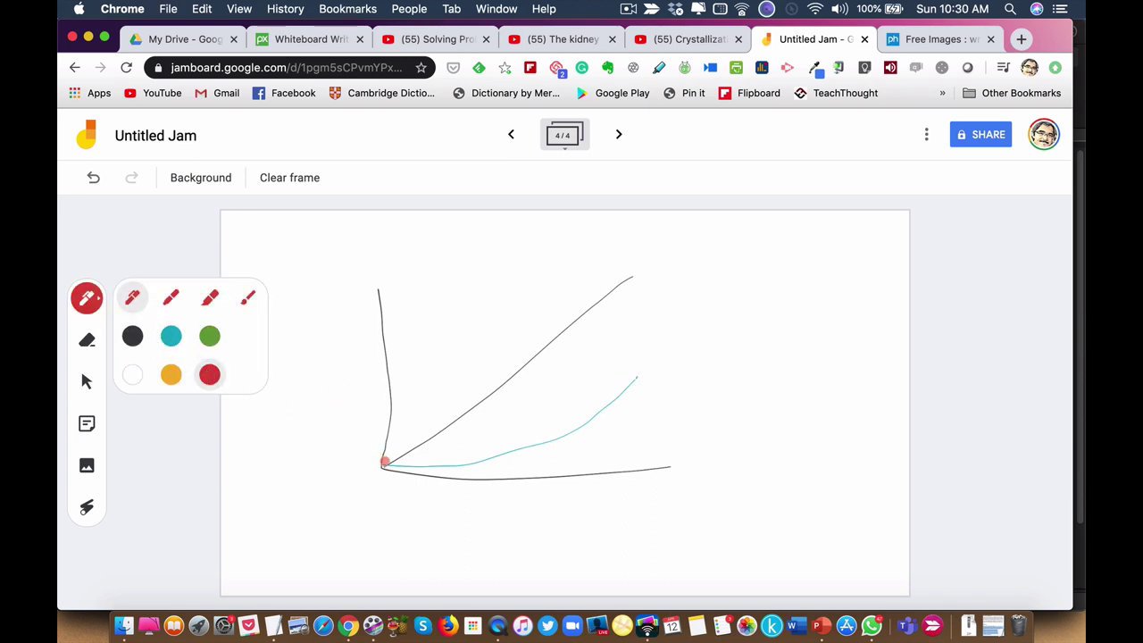
left_click_drag(384, 463, 456, 343)
left_click_drag(516, 300, 579, 283)
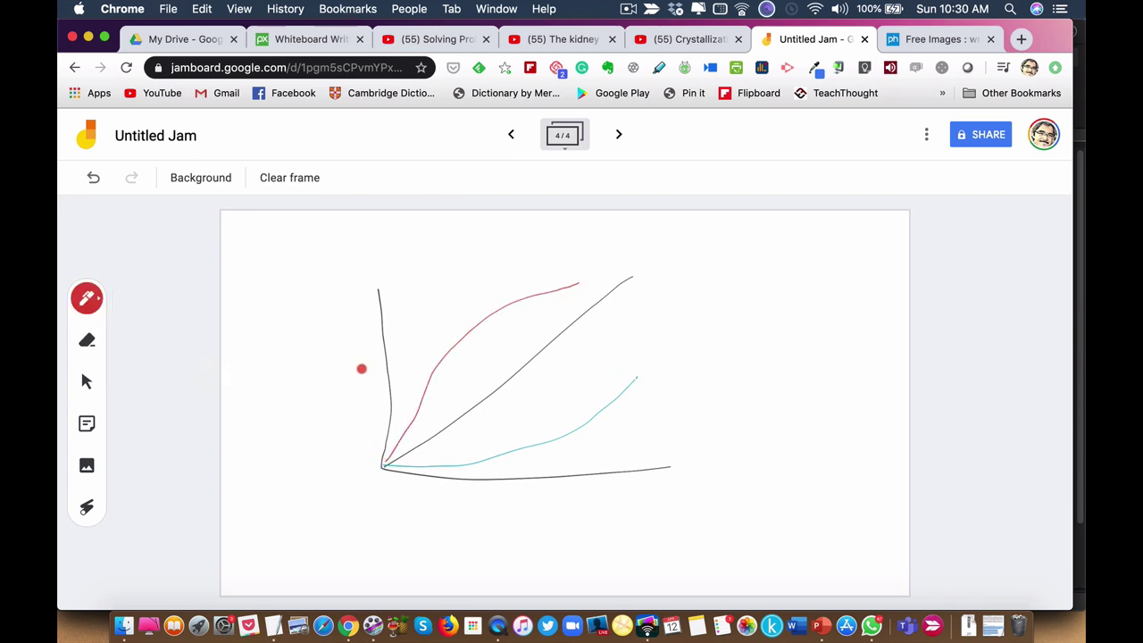
mouse_move(351, 370)
left_mouse_down()
mouse_move(361, 361)
mouse_move(347, 410)
mouse_move(348, 390)
mouse_move(370, 413)
left_mouse_up()
mouse_move(541, 500)
left_mouse_down()
mouse_move(545, 516)
mouse_move(552, 482)
mouse_move(573, 521)
mouse_move(607, 500)
mouse_move(607, 485)
mouse_move(616, 525)
left_mouse_up()
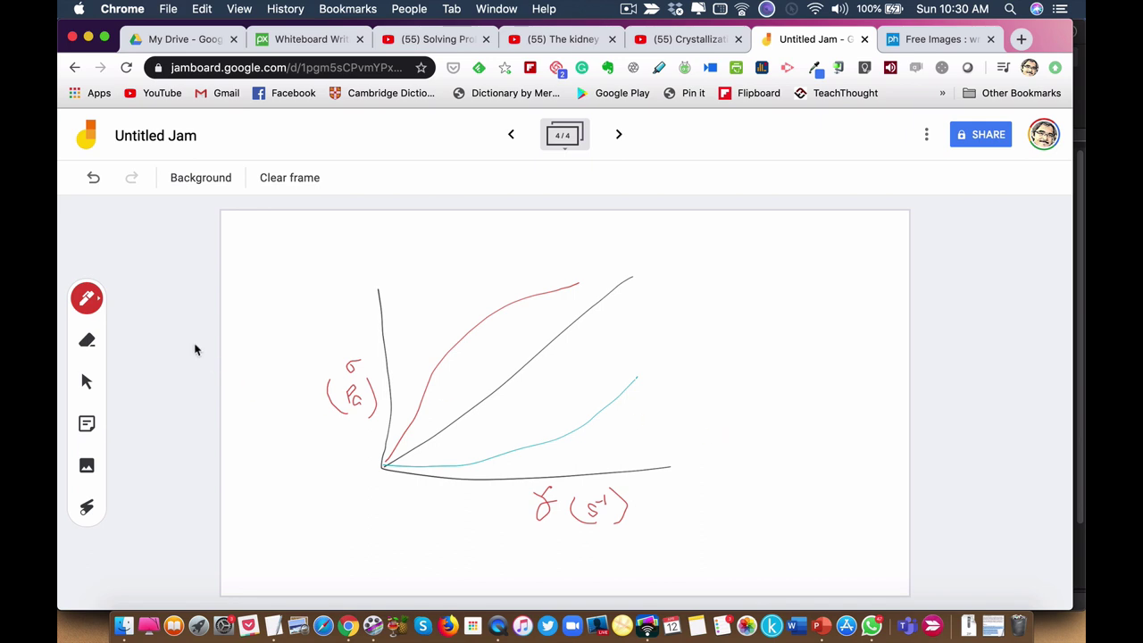
- Shift the Movie Recording window slightly right to show the iPad's Jamboard jam list
mouse_move(61, 6)
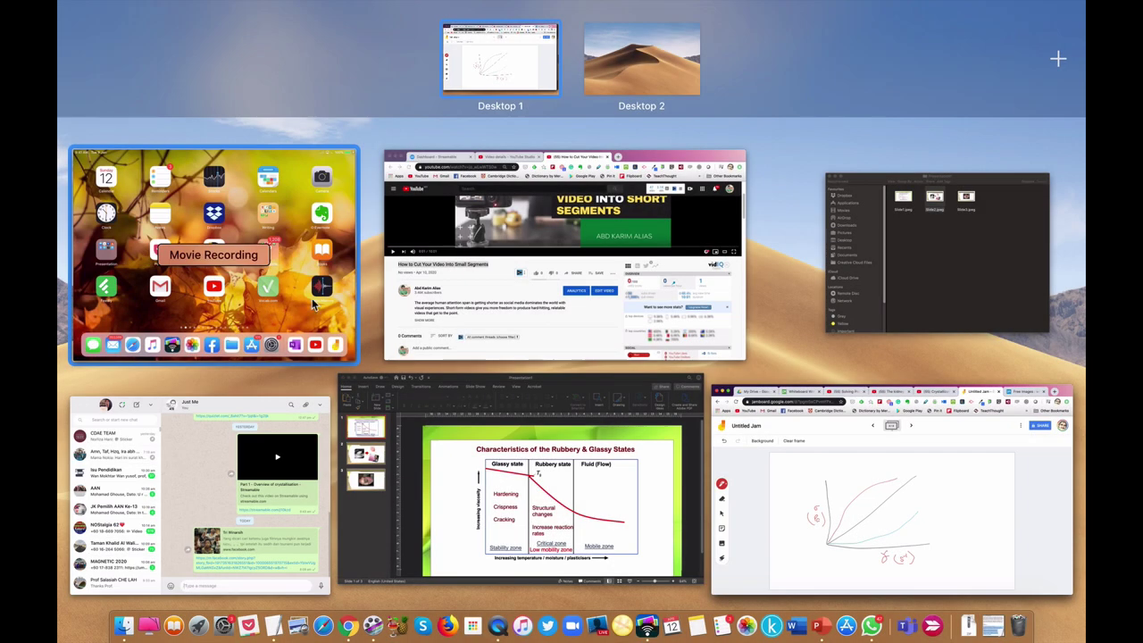
left_click(314, 303)
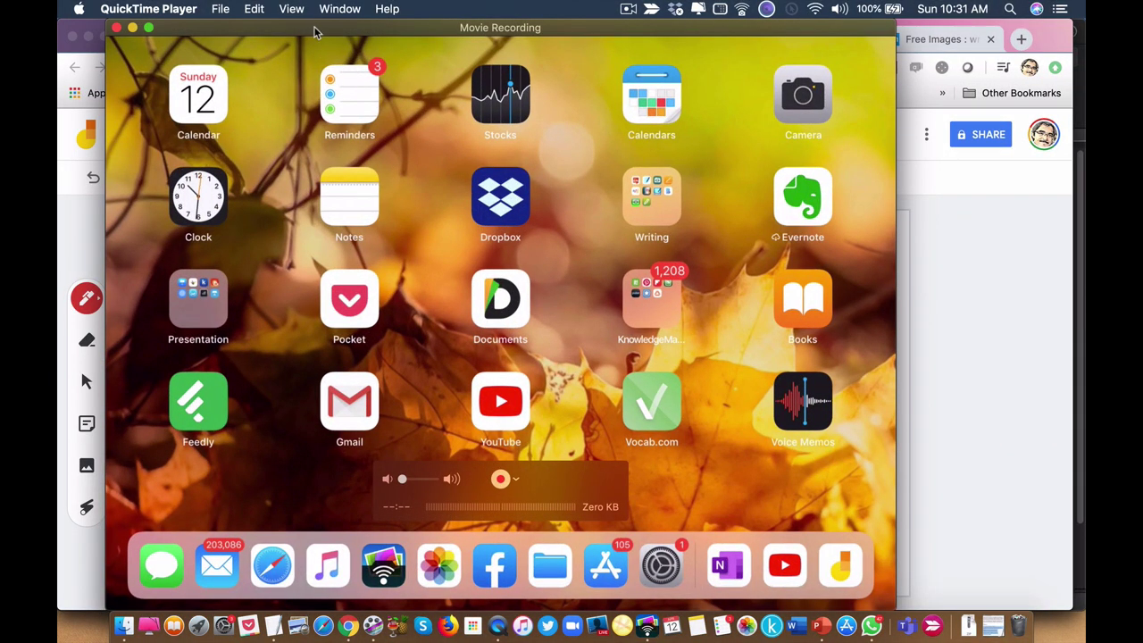
left_click_drag(315, 33, 373, 33)
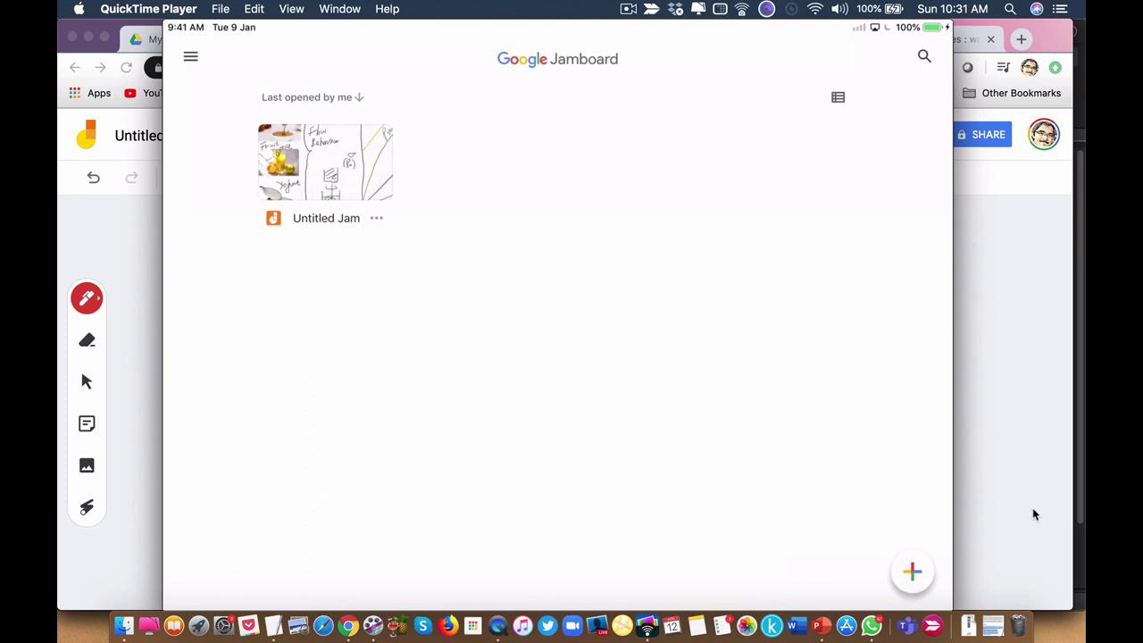
mouse_move(631, 253)
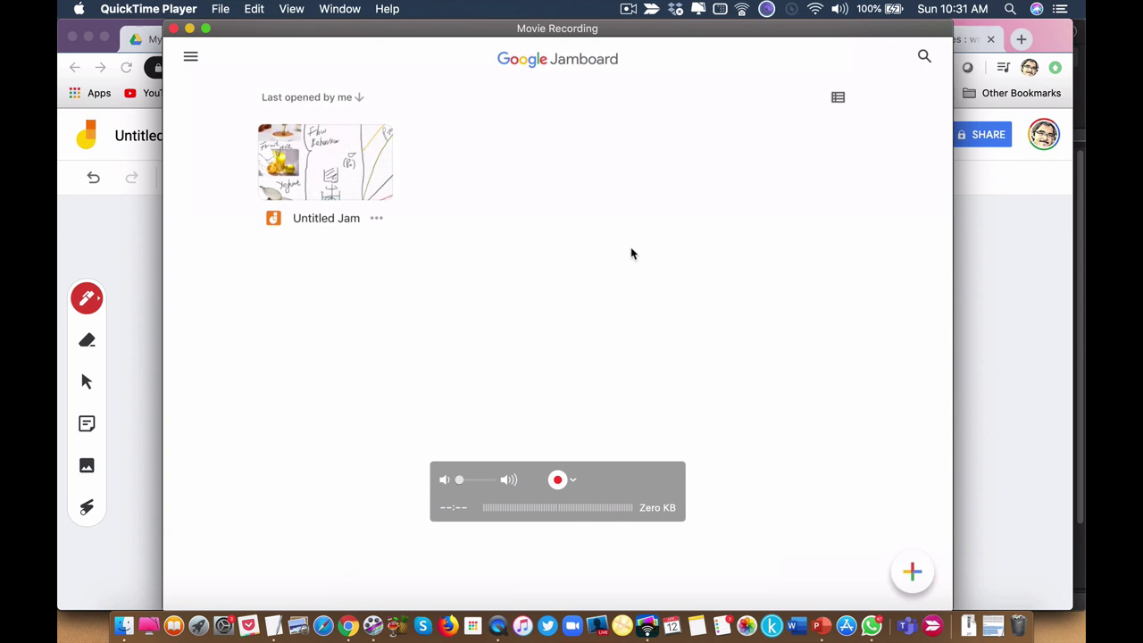
- Open the Untitled Jam at frame 4 of 4 and select the standard black pen
left_click(348, 184)
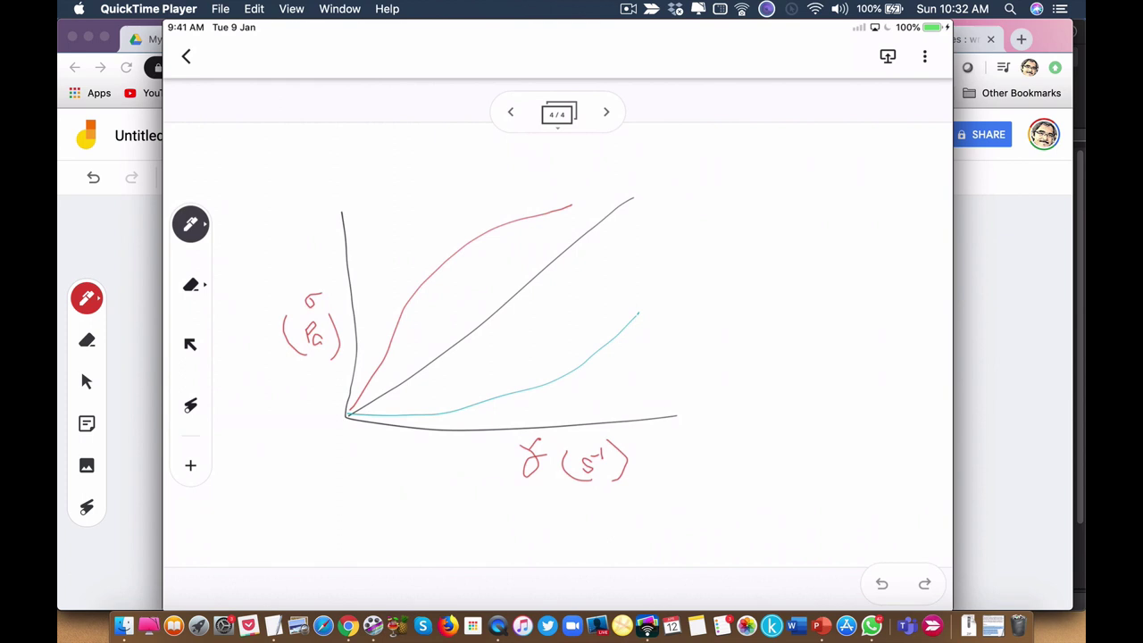
mouse_move(171, 179)
mouse_move(712, 283)
left_click(190, 224)
left_click(302, 224)
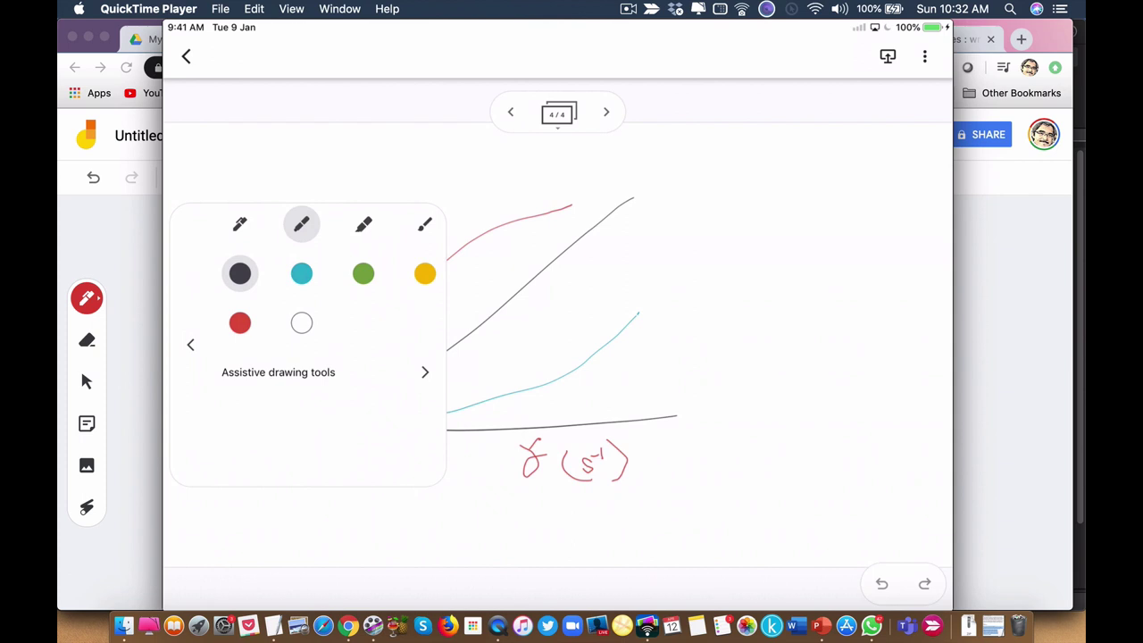
left_click(239, 273)
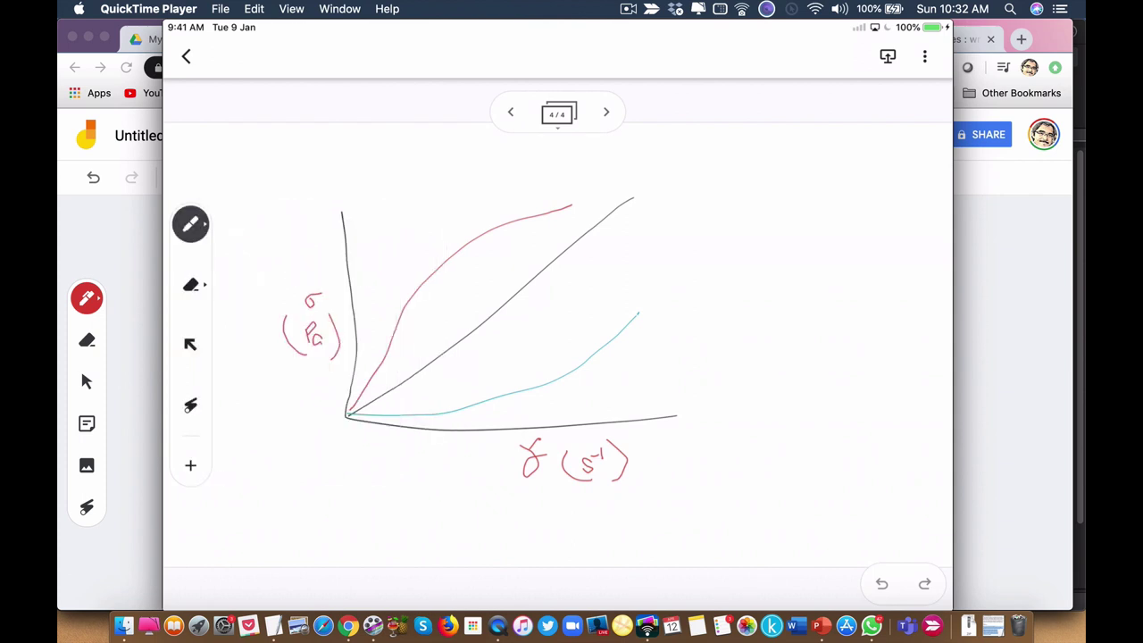
- Handwrite the 'Rhe' heading to the right of the flow-curve graph
left_click(742, 271)
mouse_move(696, 194)
left_mouse_down()
mouse_move(680, 236)
mouse_move(693, 190)
mouse_move(734, 236)
left_mouse_up()
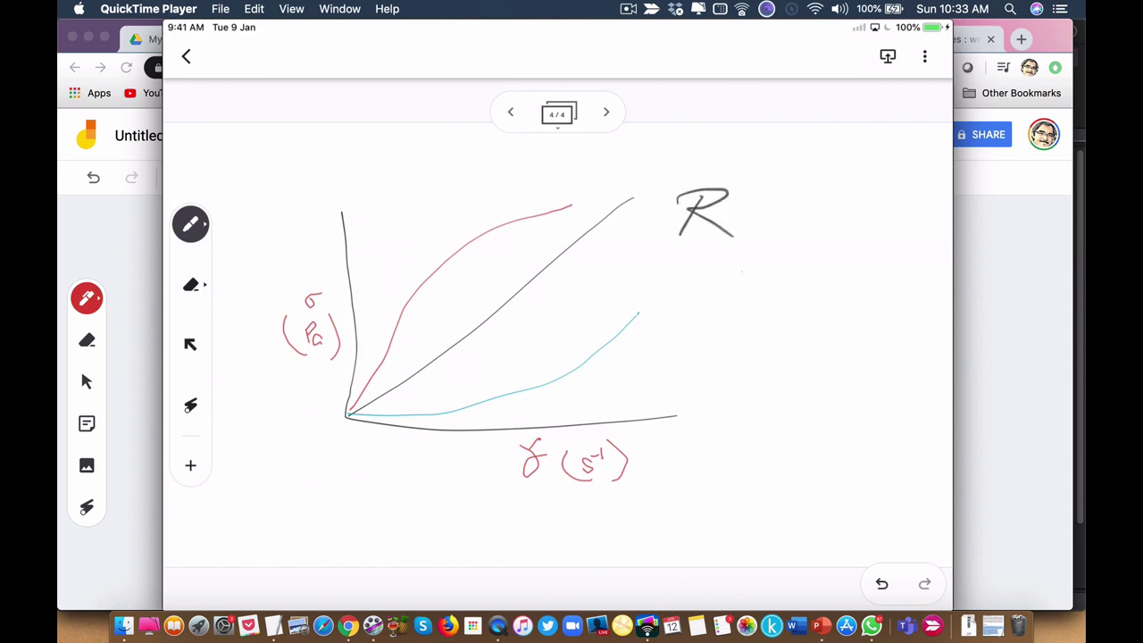
mouse_move(755, 172)
left_mouse_down()
mouse_move(757, 234)
mouse_move(776, 233)
mouse_move(797, 201)
mouse_move(802, 231)
left_mouse_up()
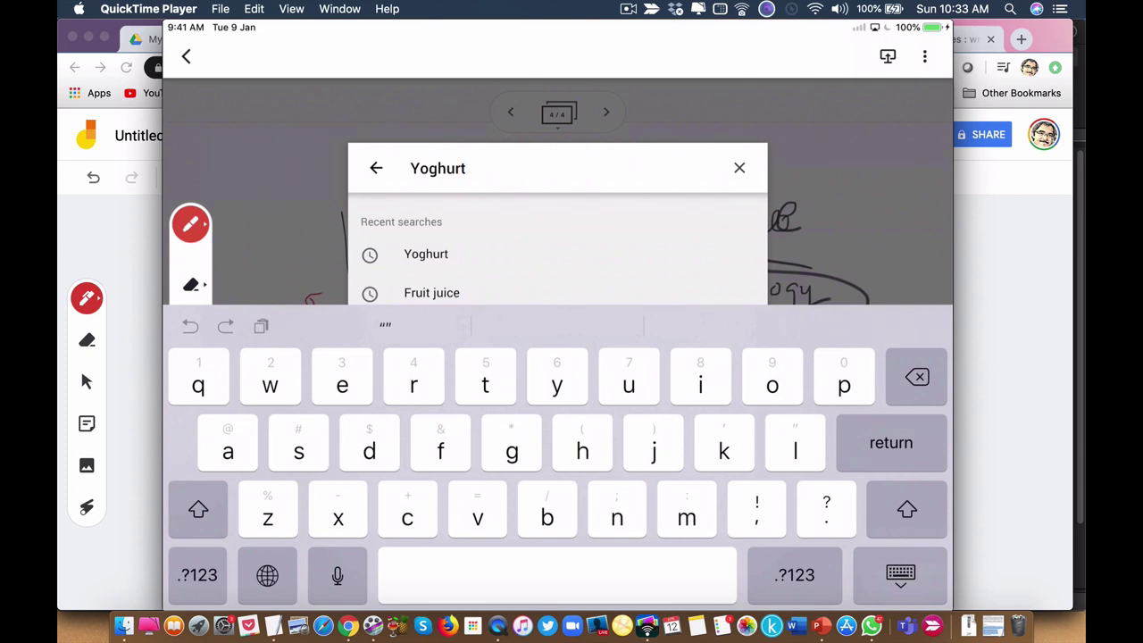
- Search images for Yoghurt and place the yoghurt-bowl photo below the circled Rheology
key("Return")
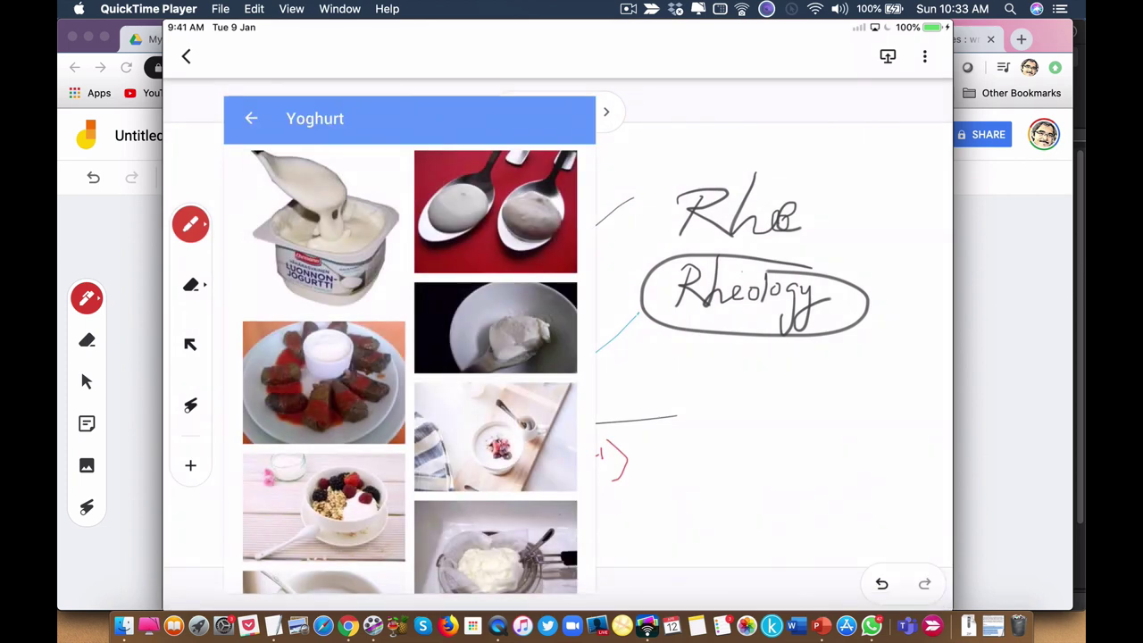
left_click_drag(323, 506, 692, 191)
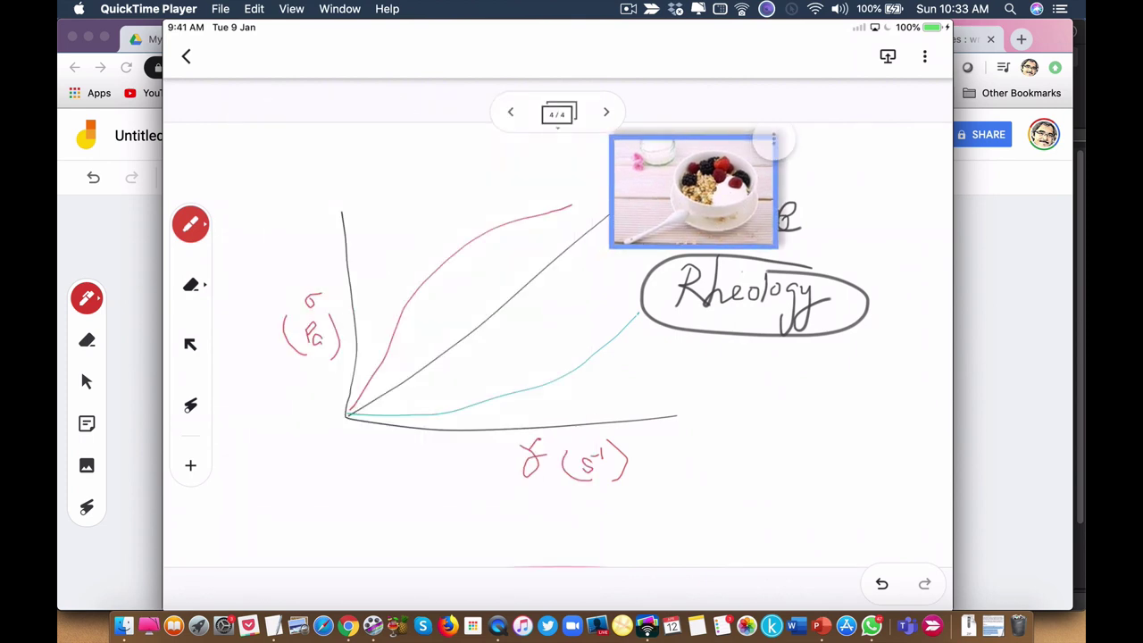
left_click_drag(692, 191, 333, 435)
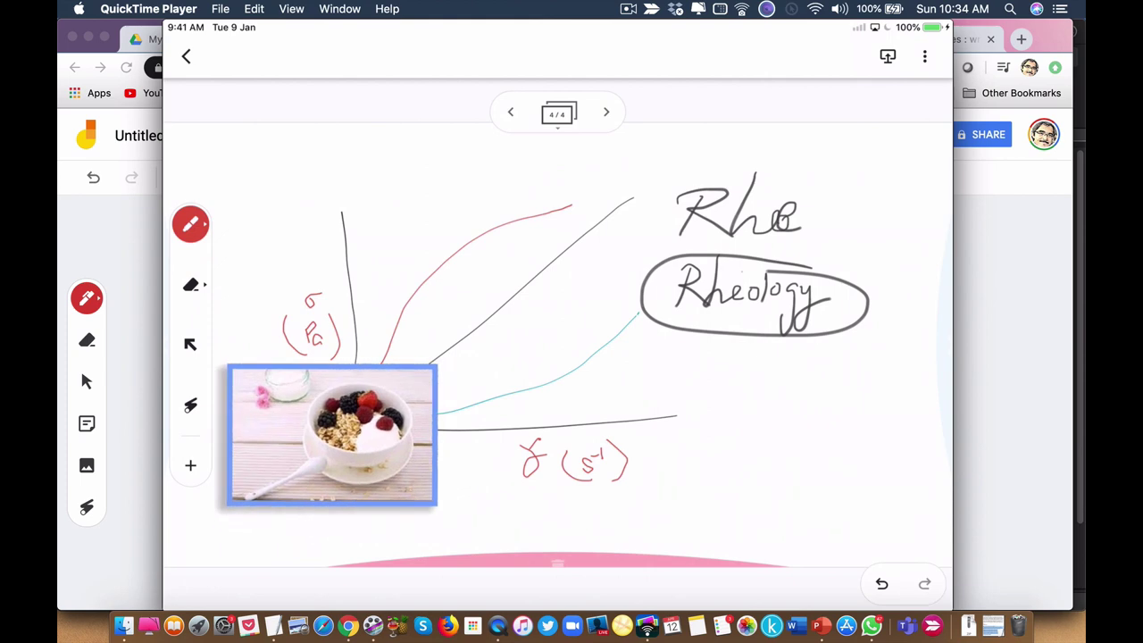
left_click_drag(332, 435, 336, 461)
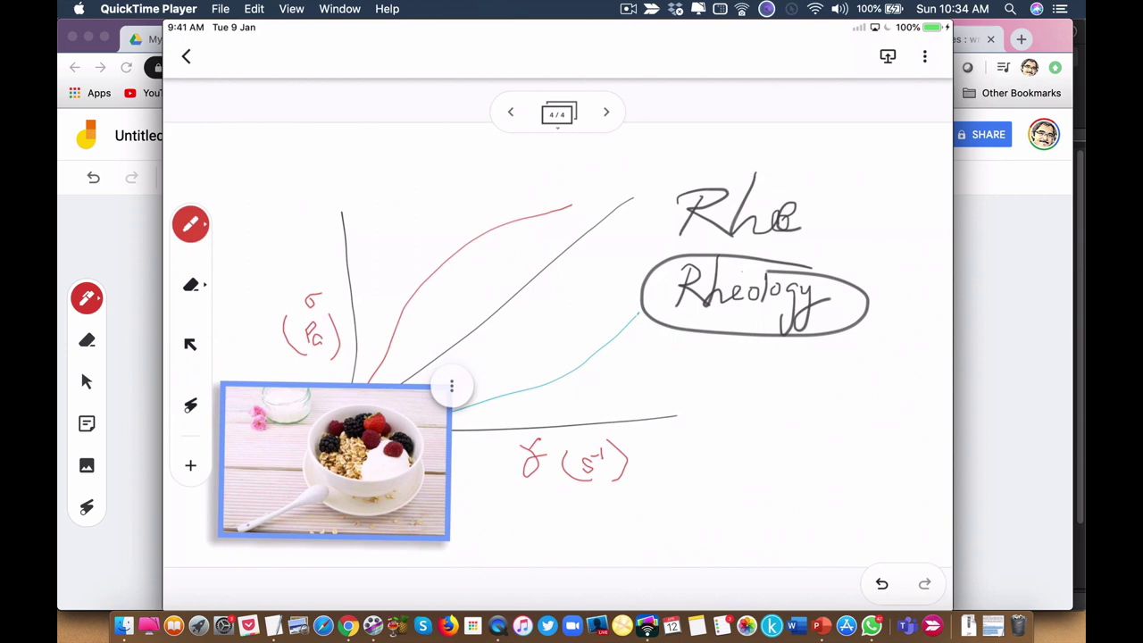
mouse_move(335, 461)
left_mouse_down()
mouse_move(500, 475)
mouse_move(453, 469)
mouse_move(759, 438)
left_mouse_up()
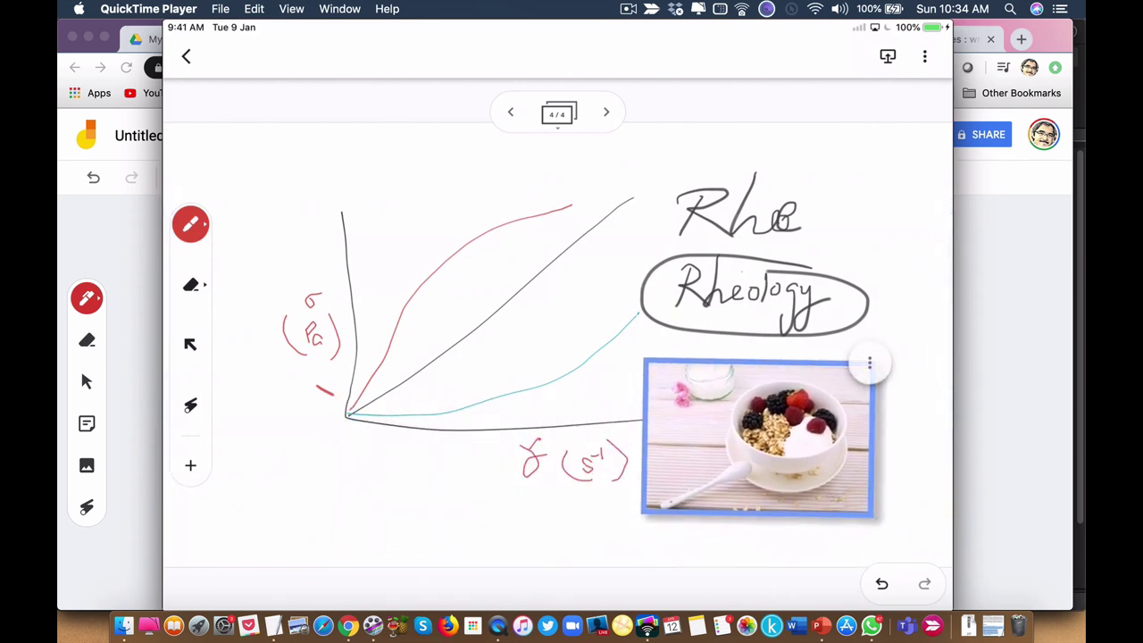
- Draw a black arrow pointing at the yoghurt photo
left_click(190, 224)
left_click(239, 273)
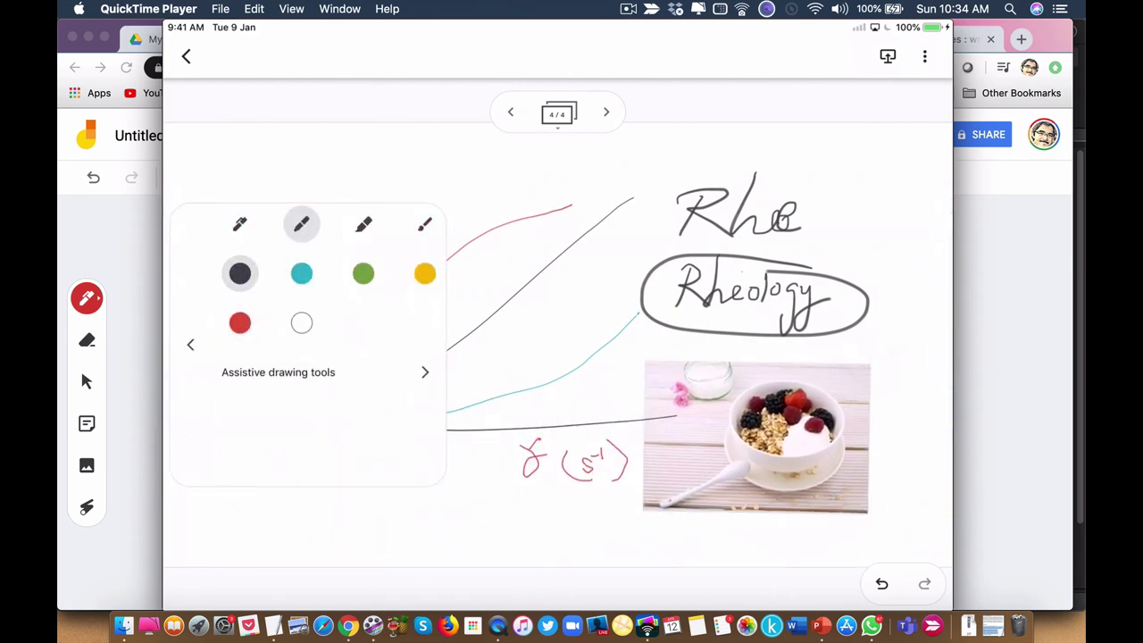
mouse_move(597, 511)
left_mouse_down()
mouse_move(684, 454)
mouse_move(665, 450)
mouse_move(671, 475)
left_mouse_up()
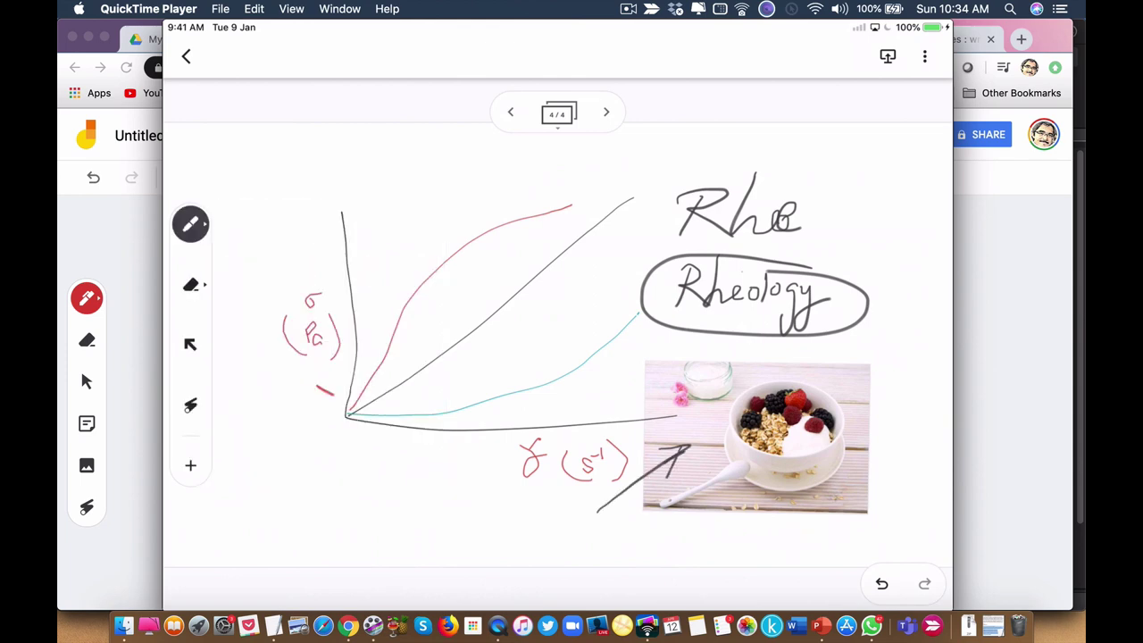
- Handwrite the example-of-material caption below the graph, ending with 'material'
mouse_move(437, 526)
left_mouse_down()
mouse_move(514, 536)
mouse_move(520, 518)
mouse_move(535, 535)
mouse_move(561, 532)
mouse_move(572, 556)
mouse_move(580, 534)
mouse_move(604, 548)
mouse_move(637, 527)
mouse_move(676, 554)
mouse_move(692, 511)
mouse_move(702, 536)
mouse_move(734, 521)
left_mouse_up()
left_click_drag(738, 524, 737, 532)
left_click_drag(747, 524, 808, 537)
mouse_move(832, 534)
left_mouse_down()
mouse_move(872, 530)
mouse_move(882, 506)
left_mouse_up()
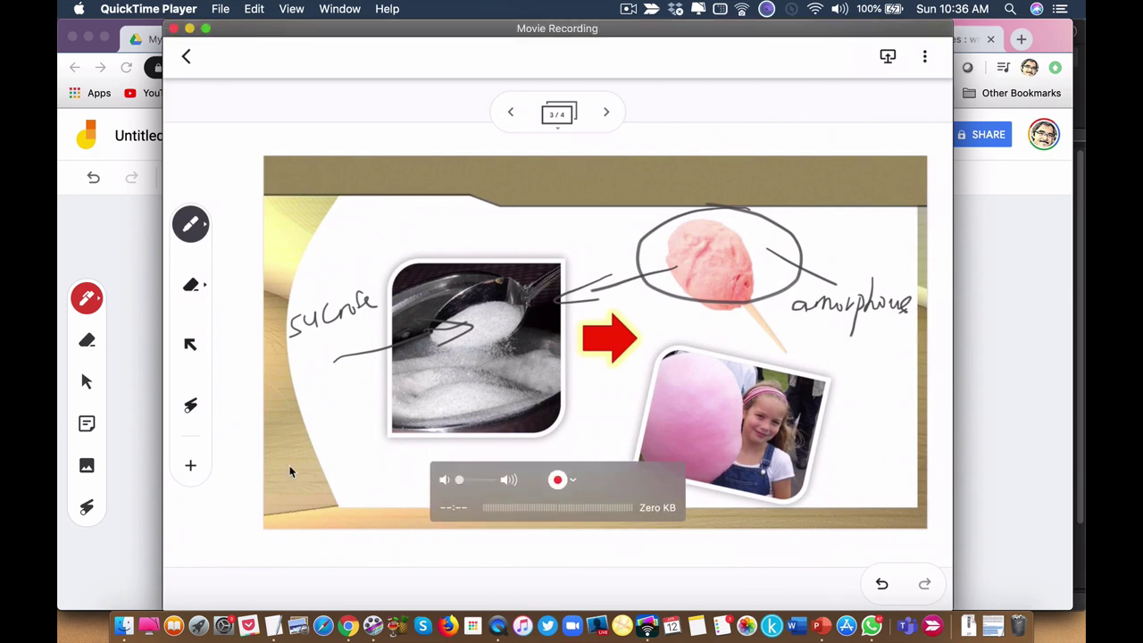
- Return from the Free Images page to the Untitled Jam tab in Chrome
key("super+Tab")
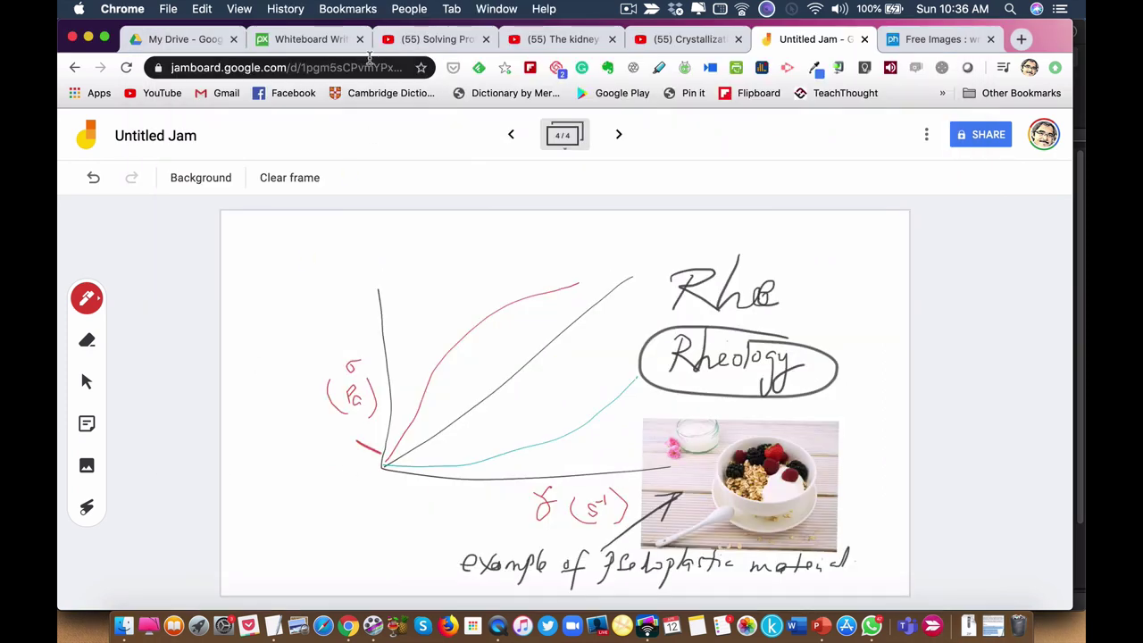
left_click(929, 43)
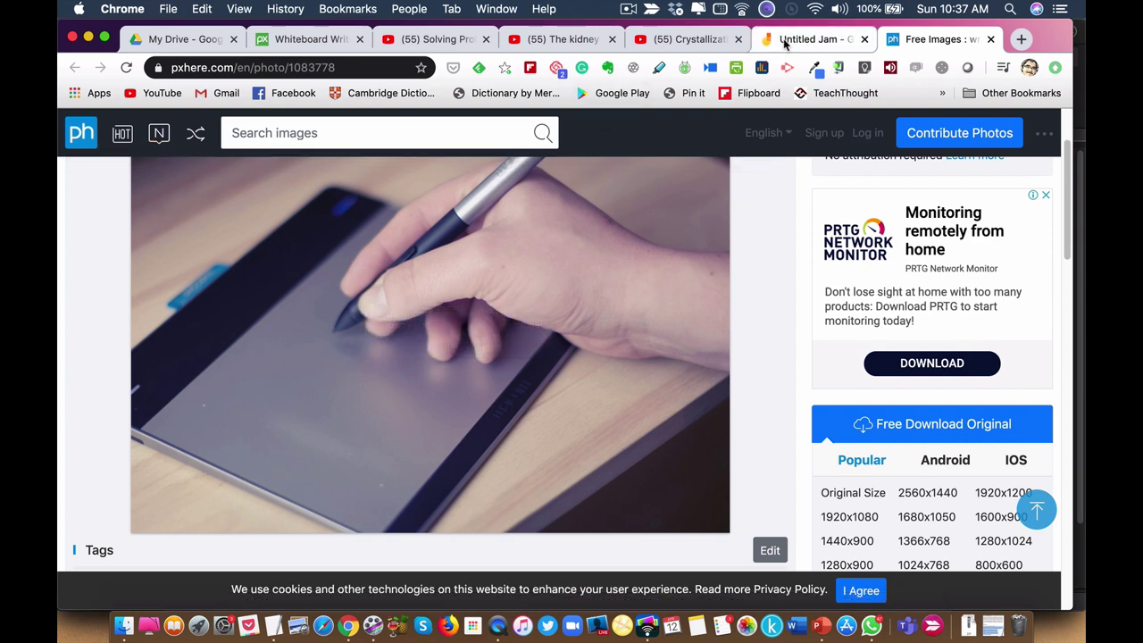
key("ctrl+shift+Tab")
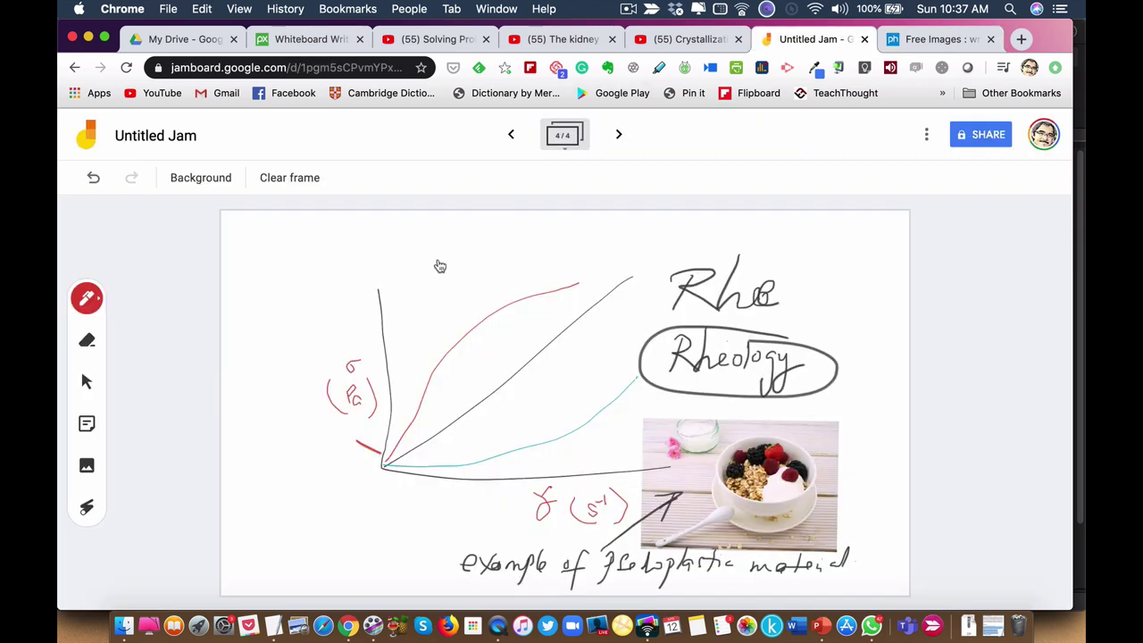
- Step back from frame 4 to frame 1 of 4, the Flow Curve
left_click(512, 135)
left_click(512, 135)
left_click(511, 135)
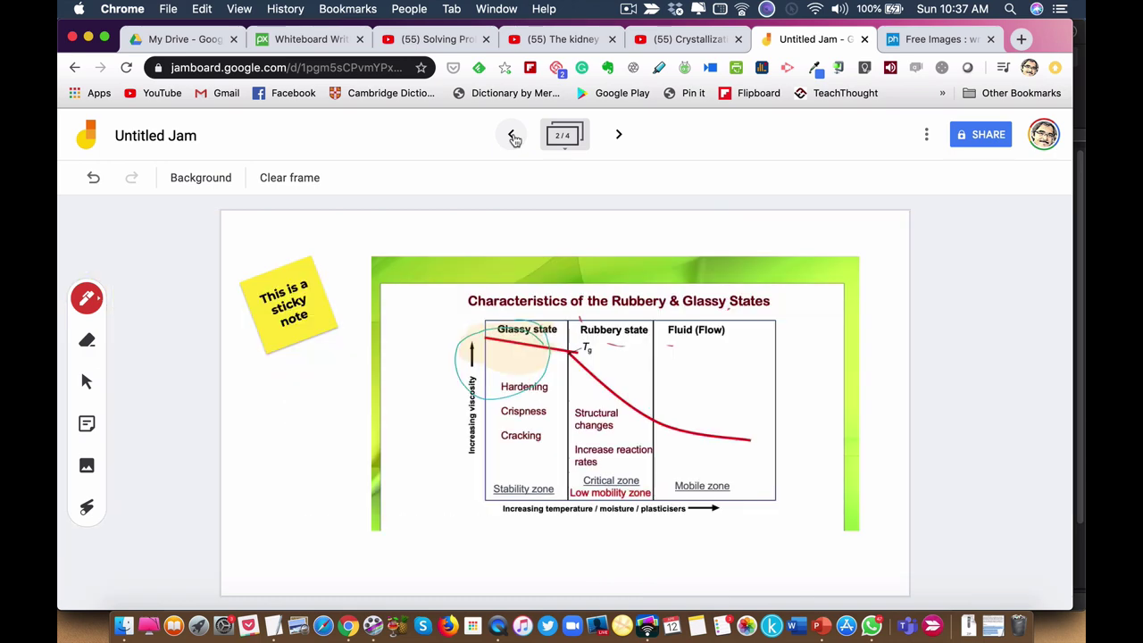
left_click(511, 135)
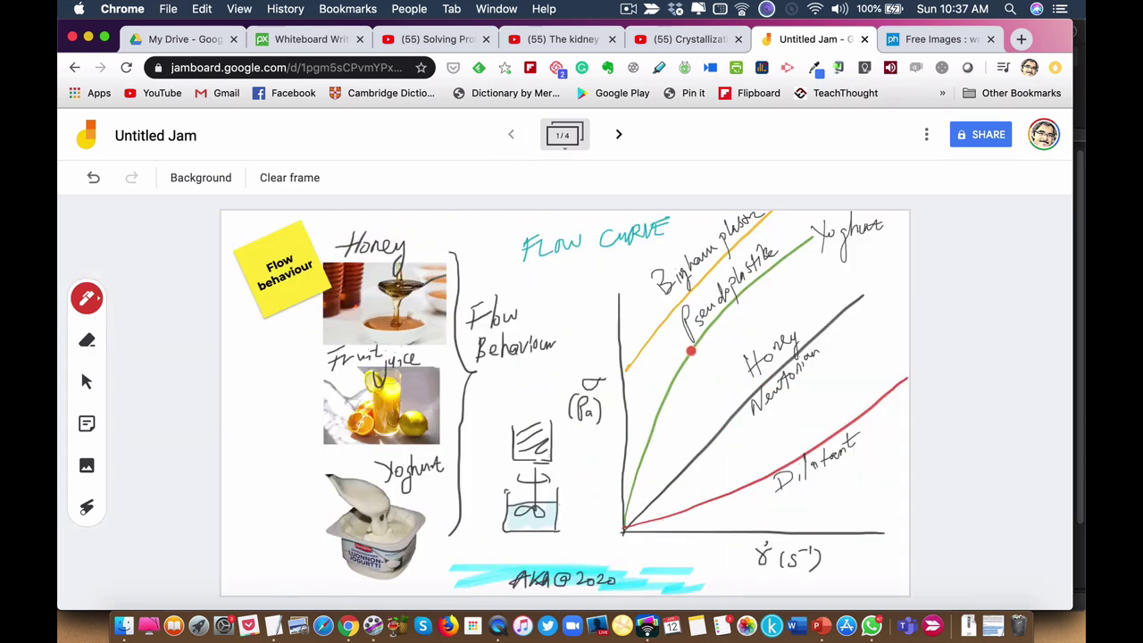